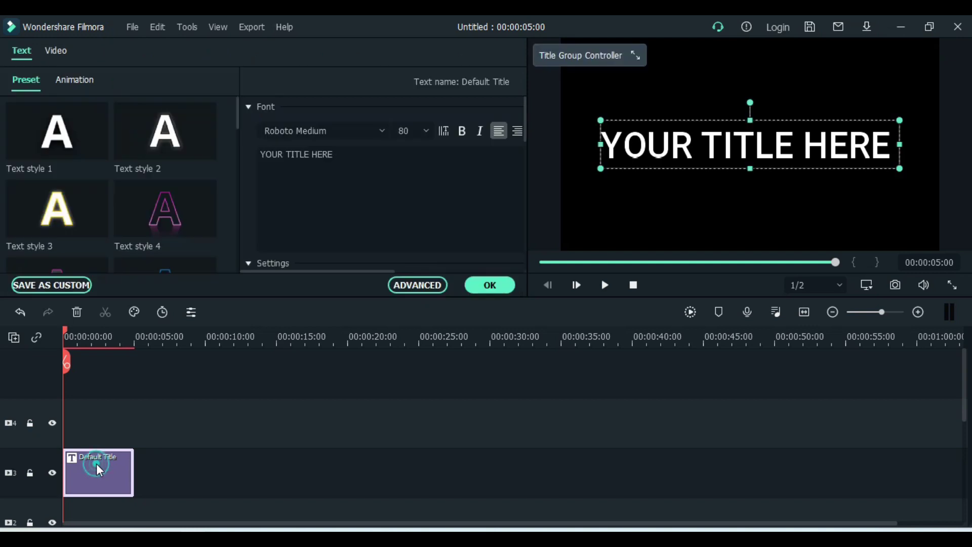
# - Replace the placeholder text of the title on track 3 with "SUBSCRIBE"
pyautogui.moveTo(355, 153); pyautogui.dragTo(256, 154)
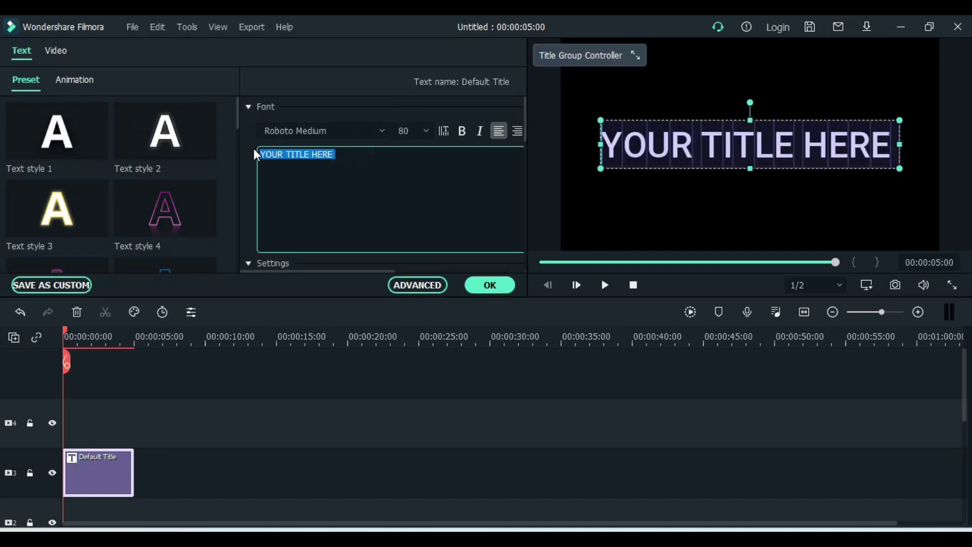
pyautogui.write('SUBSCRI')
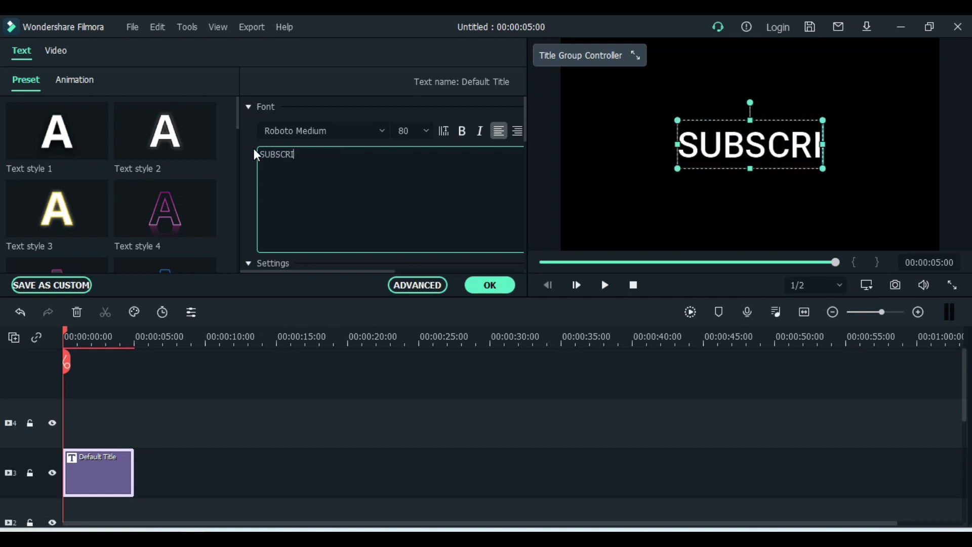
pyautogui.write('BE')
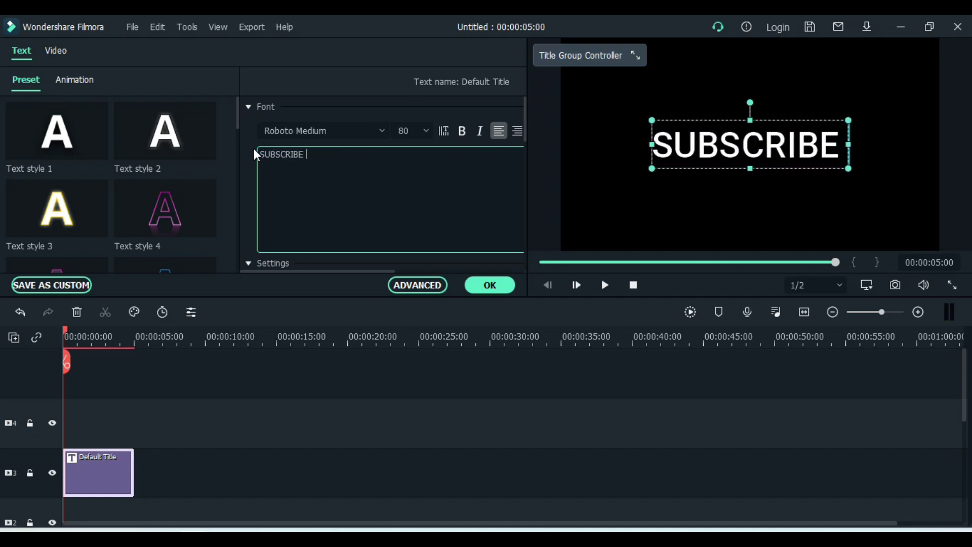
# - Set the SUBSCRIBE title's font to Roboto Slab Bold at size 100 and accept the text settings
pyautogui.click(318, 131)
pyautogui.scroll(-1, 320, 132)
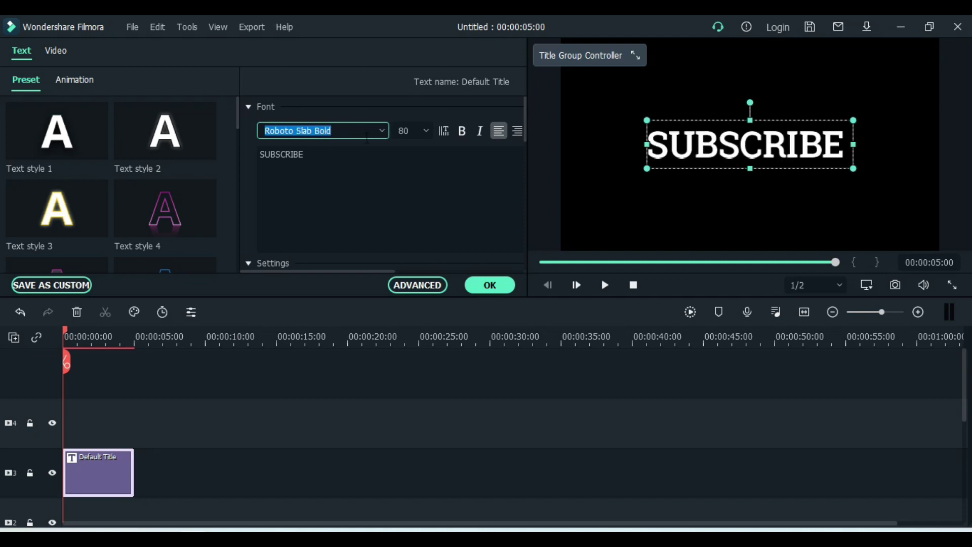
pyautogui.click(405, 130)
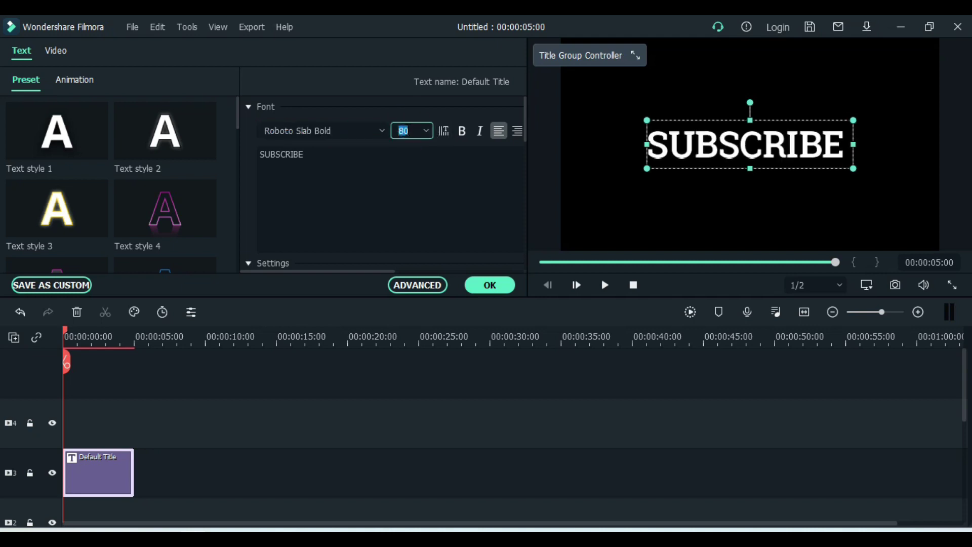
pyautogui.write('100')
pyautogui.press('Return')
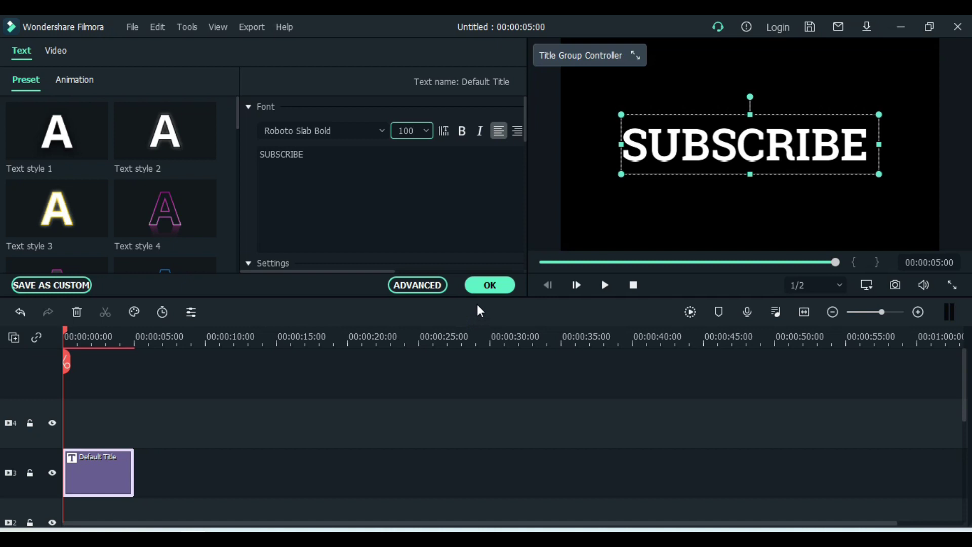
pyautogui.click(480, 287)
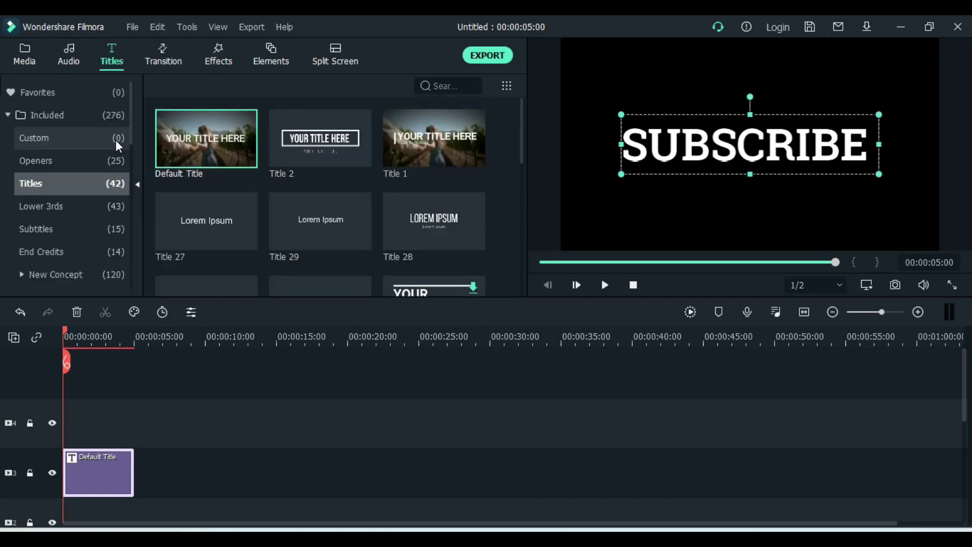
# - Place Smoke video at the start of track 4, keeping the 1920 x 1080 25fps project settings, and extend the title to the same length
pyautogui.click(20, 58)
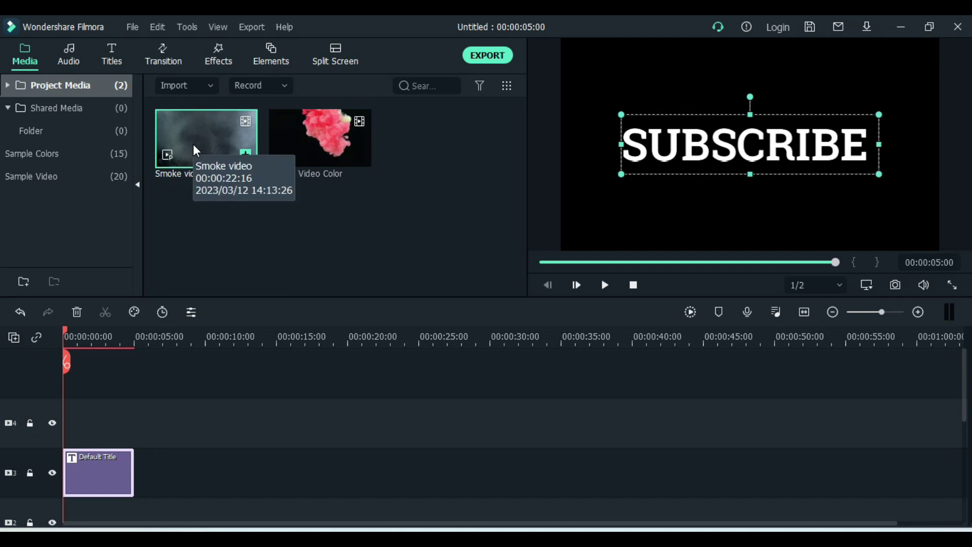
pyautogui.moveTo(193, 145); pyautogui.dragTo(70, 414)
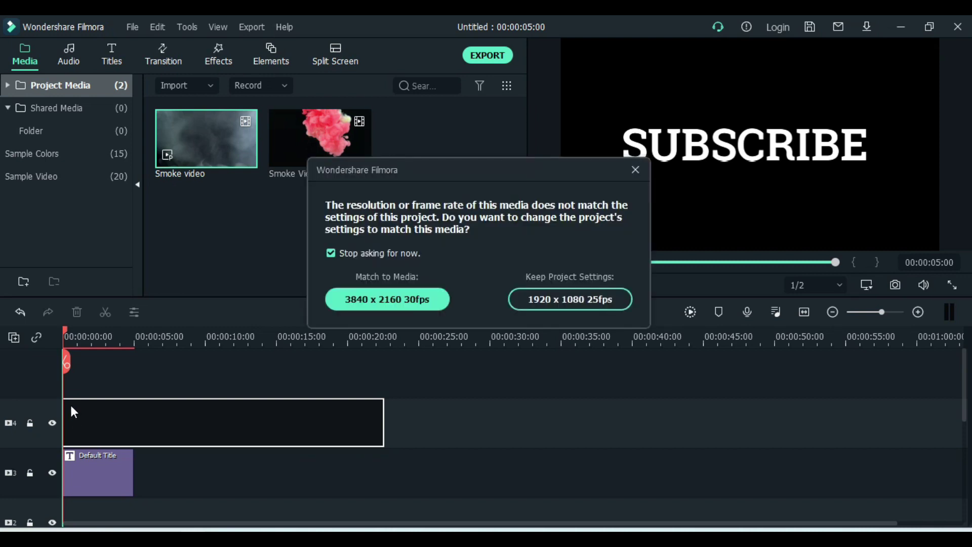
pyautogui.click(591, 297)
pyautogui.click(78, 472)
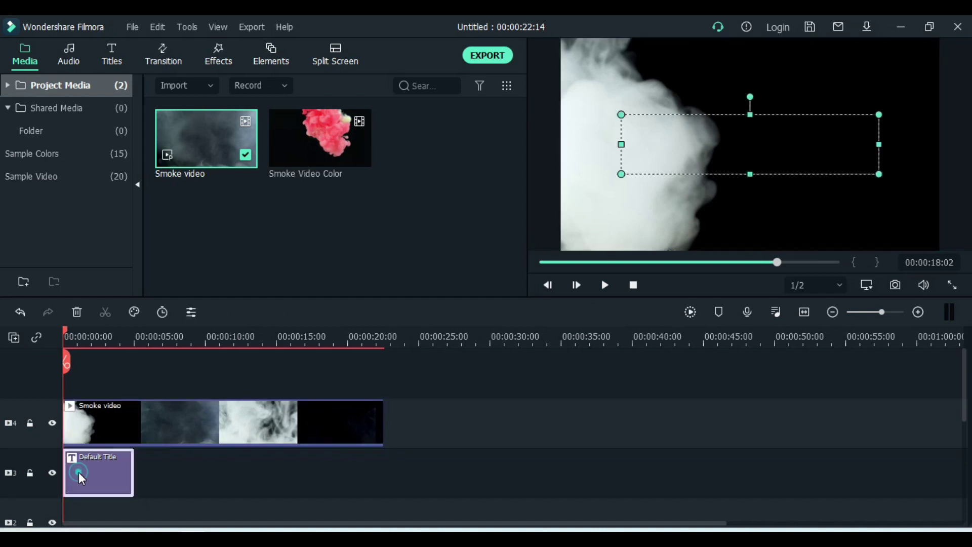
pyautogui.moveTo(133, 470); pyautogui.dragTo(382, 450)
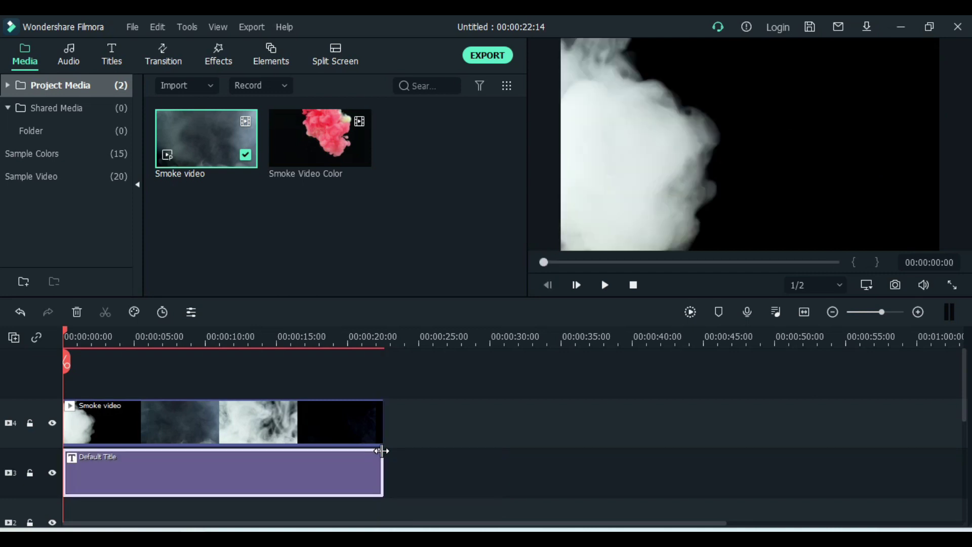
# - Set the Smoke video clip's blending mode to Pin Light and play the result through to check it
pyautogui.click(154, 420)
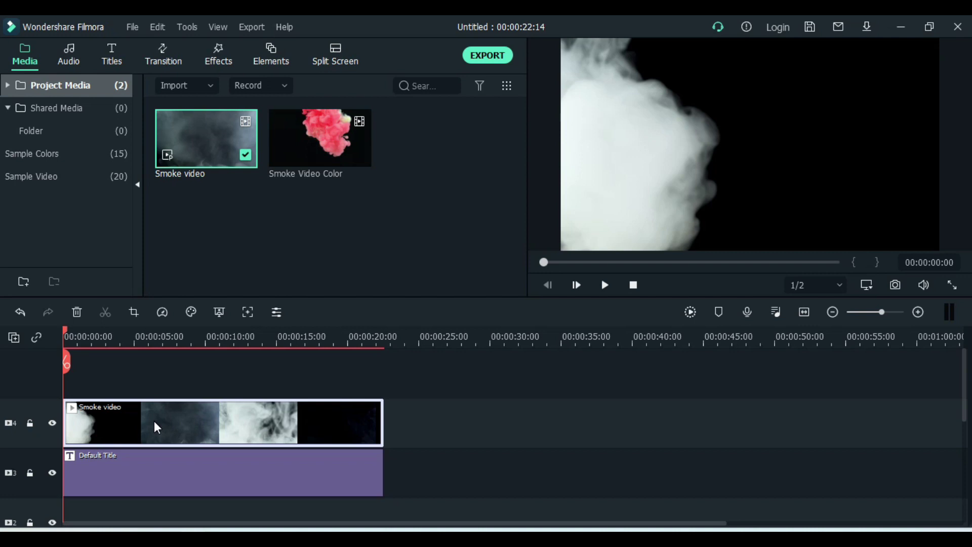
pyautogui.doubleClick(154, 421)
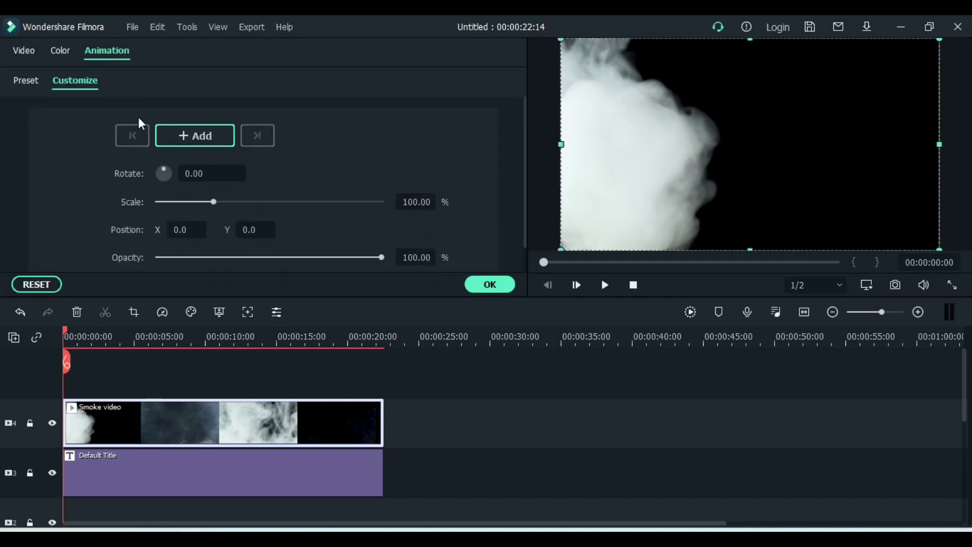
pyautogui.click(28, 86)
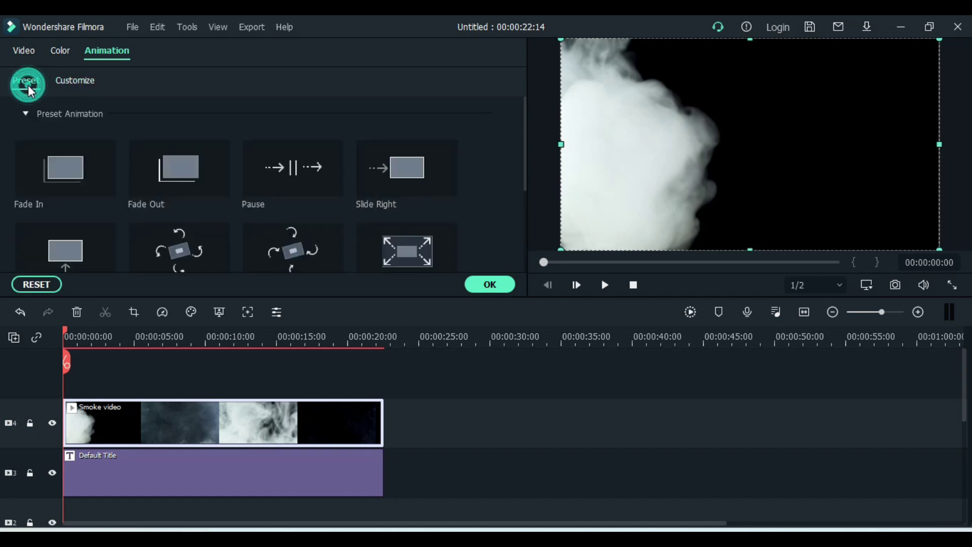
pyautogui.click(20, 53)
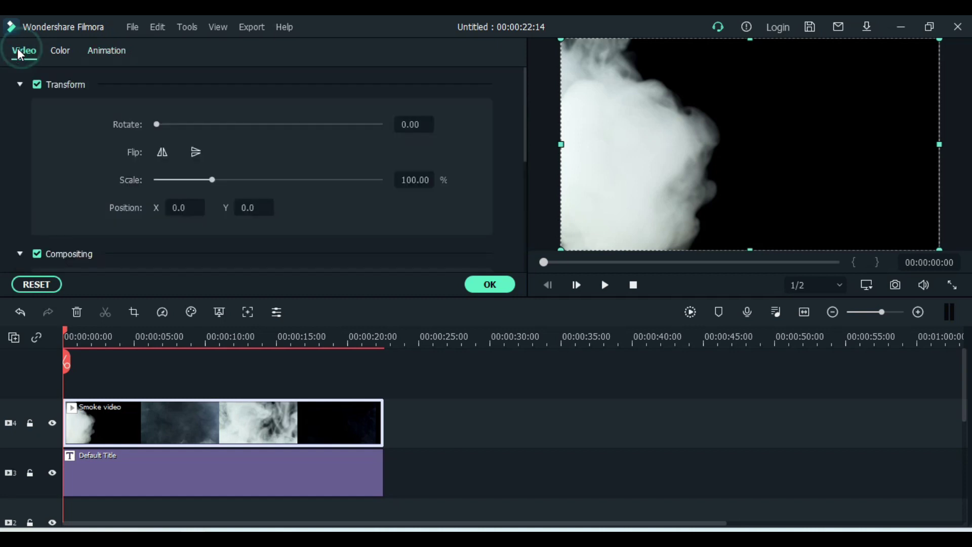
pyautogui.click(21, 86)
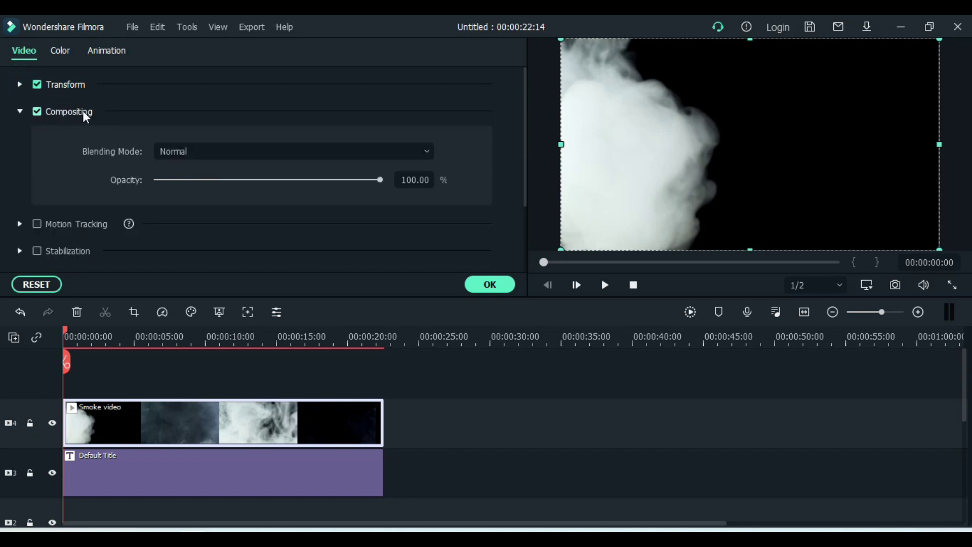
pyautogui.click(218, 150)
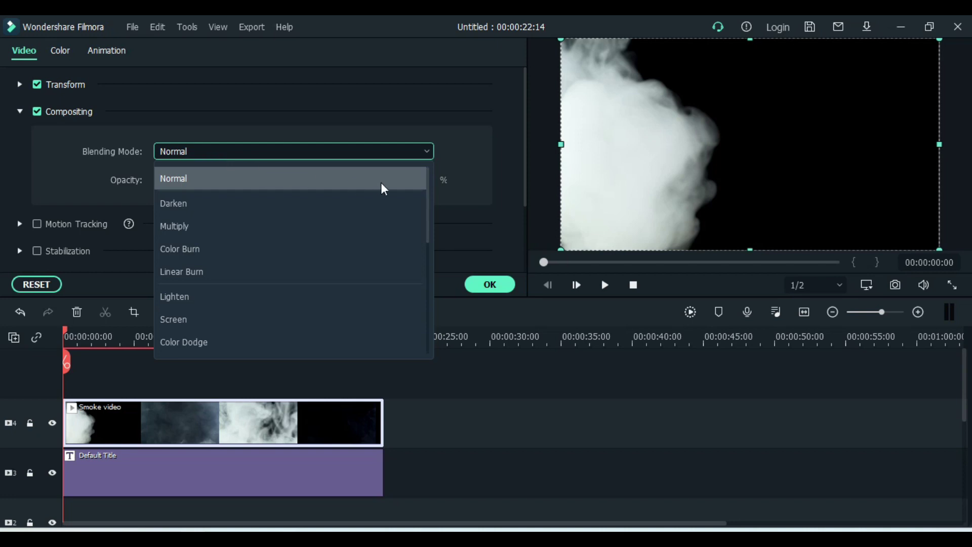
pyautogui.moveTo(428, 186)
pyautogui.mouseDown()
pyautogui.moveTo(427, 235)
pyautogui.moveTo(426, 172)
pyautogui.moveTo(415, 167)
pyautogui.mouseUp()
pyautogui.press('Down')
pyautogui.press('Down')
pyautogui.press('Down')
pyautogui.press('Down')
pyautogui.press('Down')
pyautogui.press('Down')
pyautogui.press('Down')
pyautogui.press('Down')
pyautogui.press('Down')
pyautogui.press('Down')
pyautogui.press('Down')
pyautogui.press('Down')
pyautogui.press('Down')
pyautogui.press('Down')
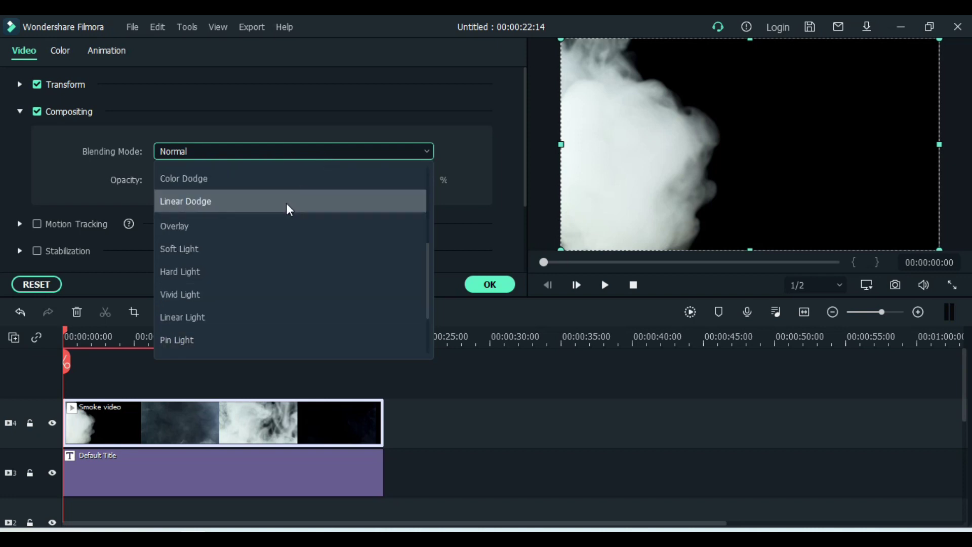
pyautogui.click(216, 343)
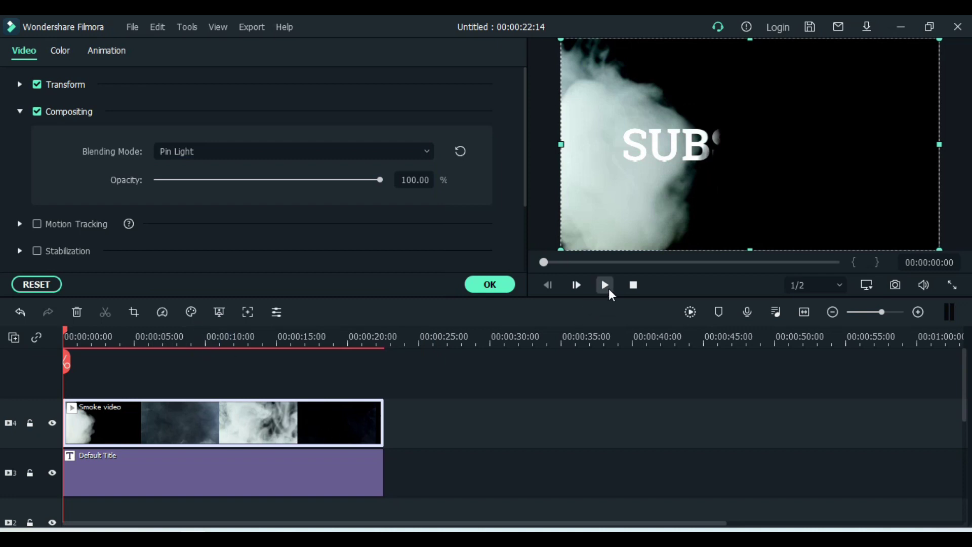
pyautogui.click(634, 286)
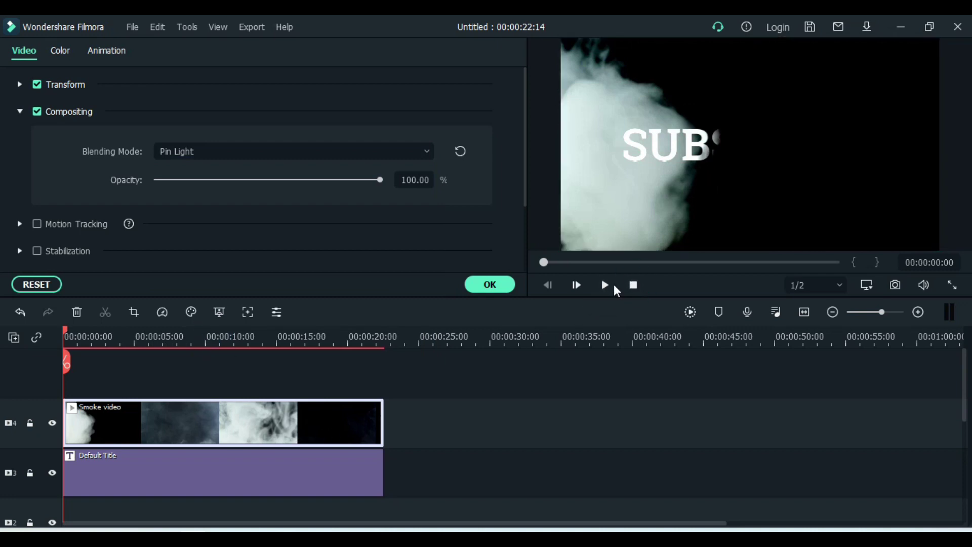
pyautogui.click(605, 286)
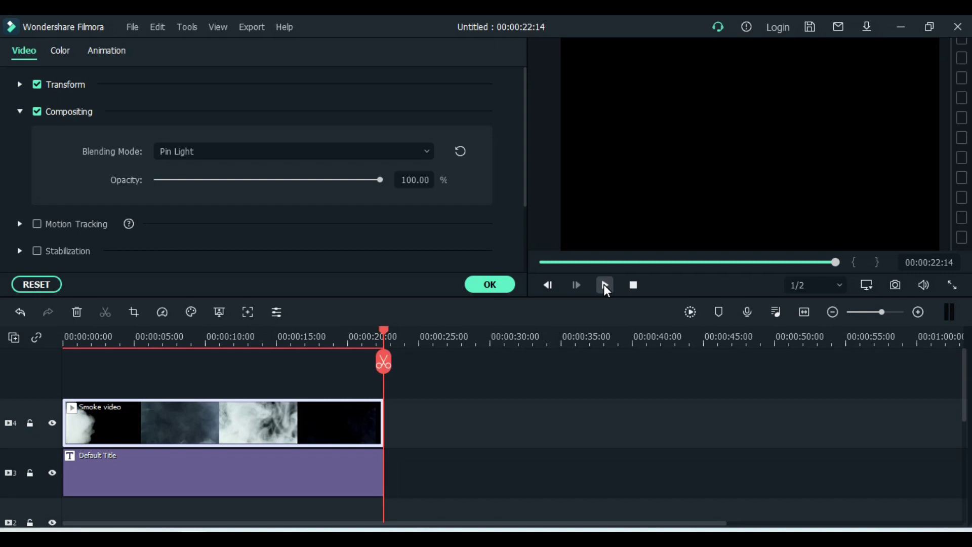
pyautogui.click(506, 285)
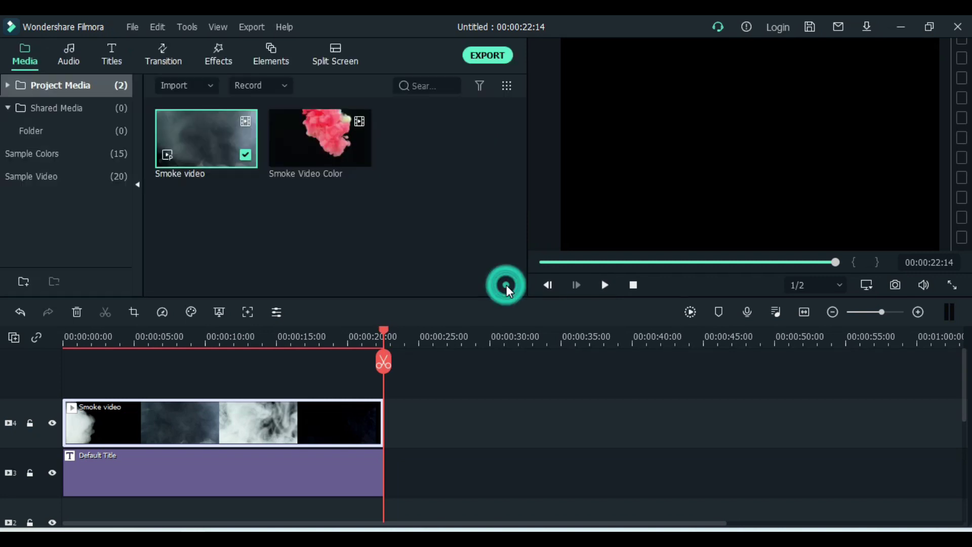
# - Open the export settings for the project and name the output file "Smoke Text 1"
pyautogui.click(488, 55)
pyautogui.moveTo(487, 126); pyautogui.dragTo(450, 126)
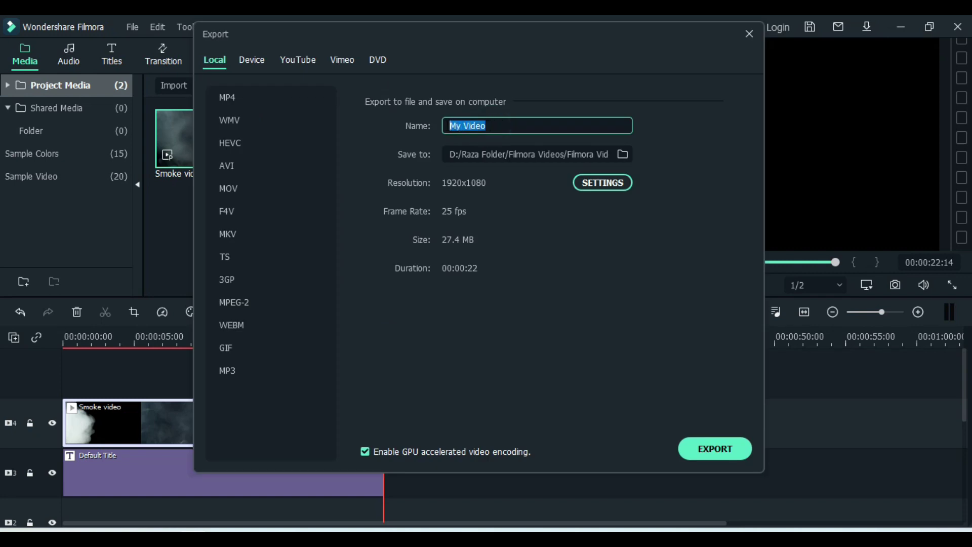
pyautogui.write('sMOKE vIDEO')
pyautogui.press('BackSpace')
pyautogui.press('BackSpace')
pyautogui.press('BackSpace')
pyautogui.press('BackSpace')
pyautogui.press('BackSpace')
pyautogui.press('BackSpace')
pyautogui.press('BackSpace')
pyautogui.press('BackSpace')
pyautogui.press('BackSpace')
pyautogui.press('BackSpace')
pyautogui.press('BackSpace')
pyautogui.write('Smoke Text 1')
# - Choose the Smoke Text Effect folder inside Filmora Video as the save location and export the video
pyautogui.click(623, 153)
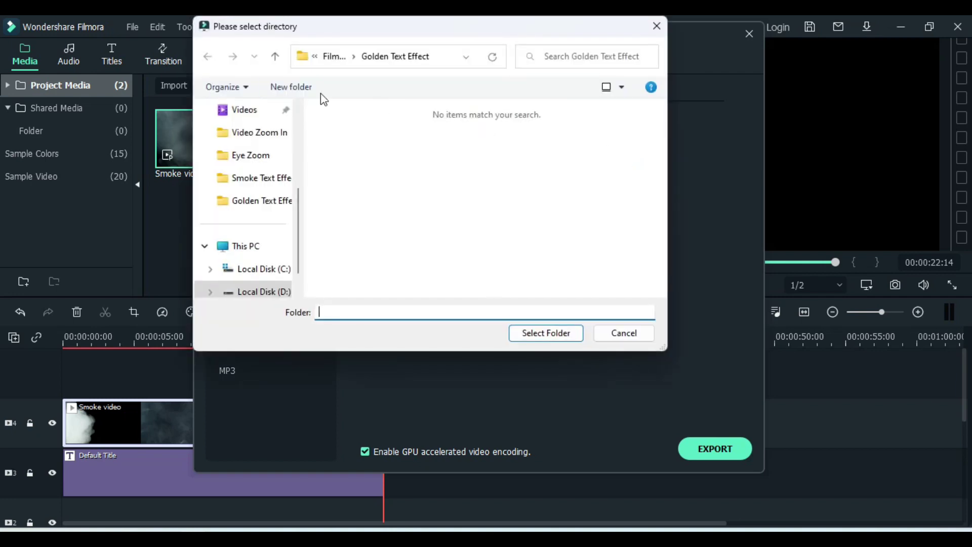
pyautogui.click(332, 57)
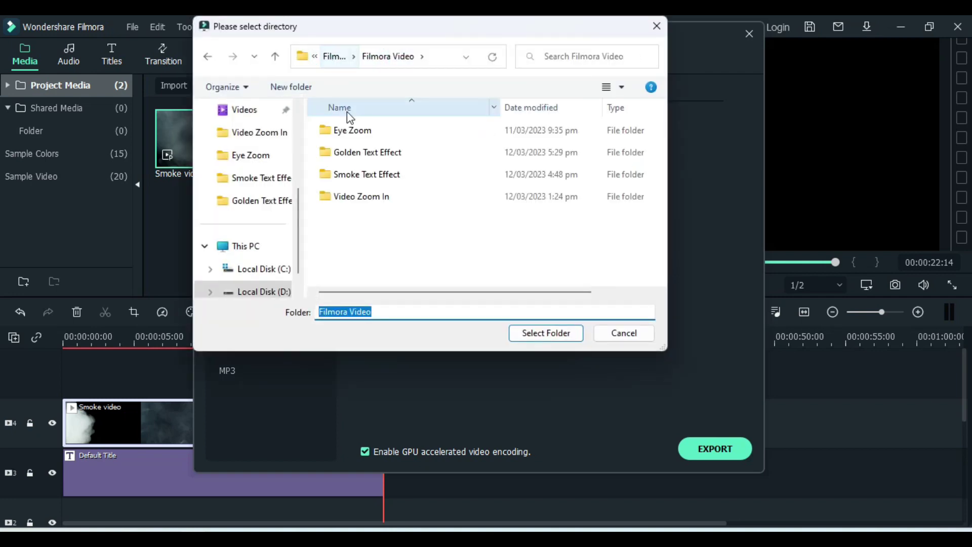
pyautogui.click(354, 174)
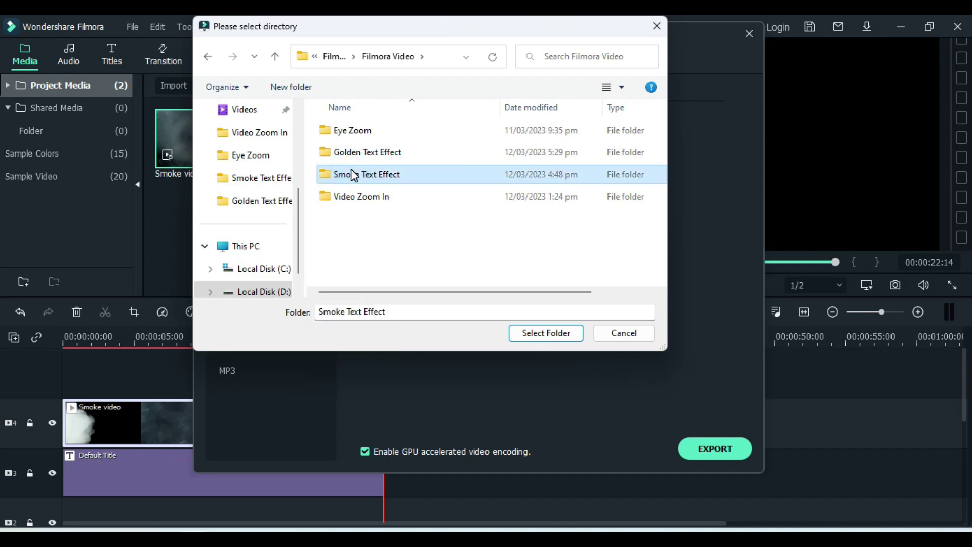
pyautogui.click(533, 333)
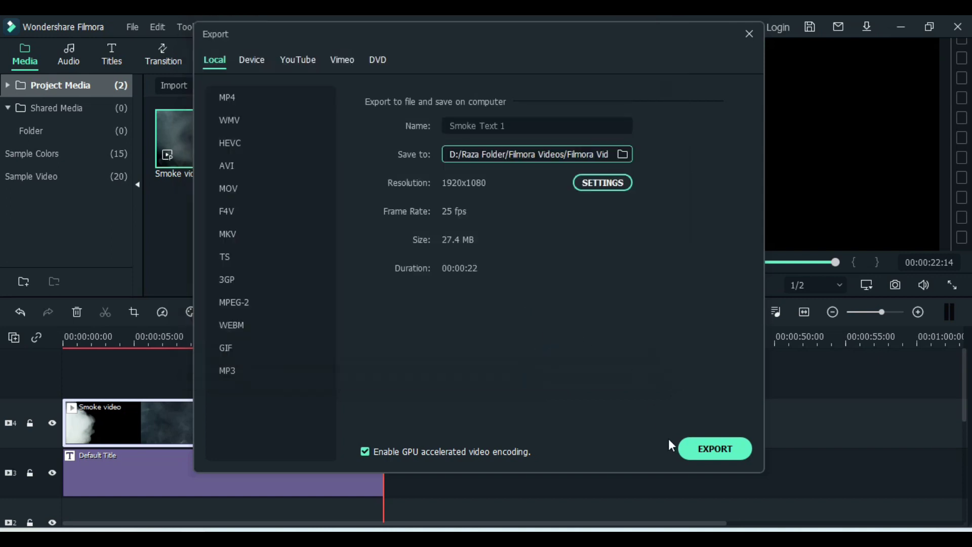
pyautogui.click(703, 444)
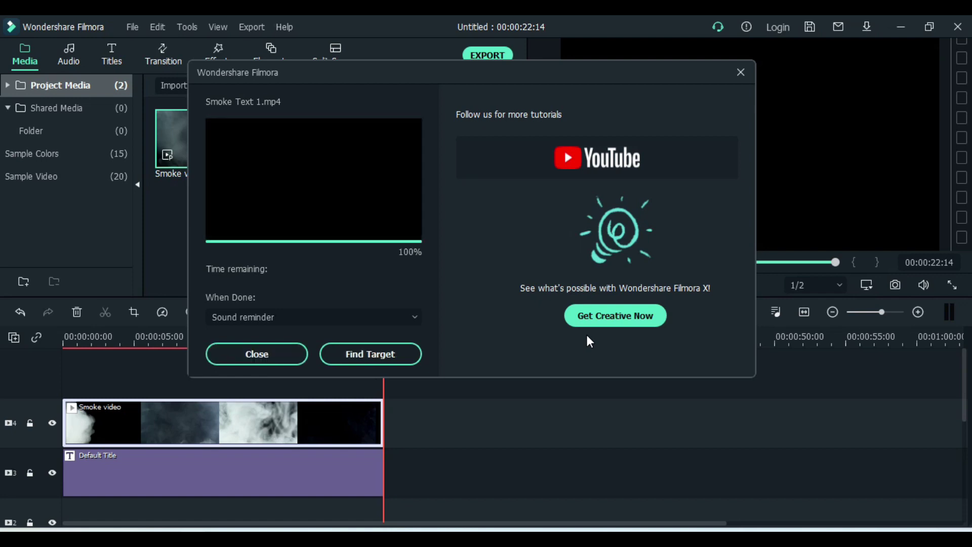
pyautogui.click(740, 72)
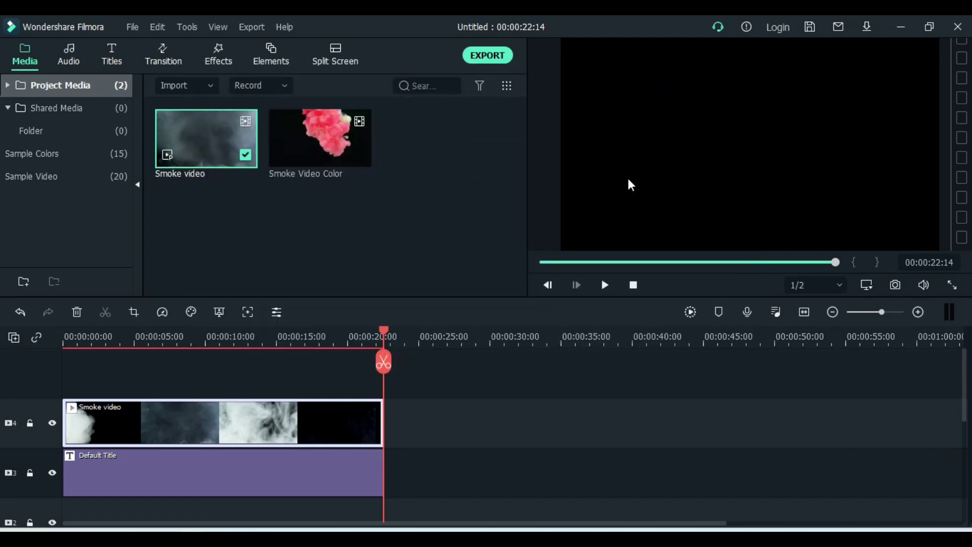
# - Delete both the Smoke video clip and the title clip from the timeline
pyautogui.click(415, 427)
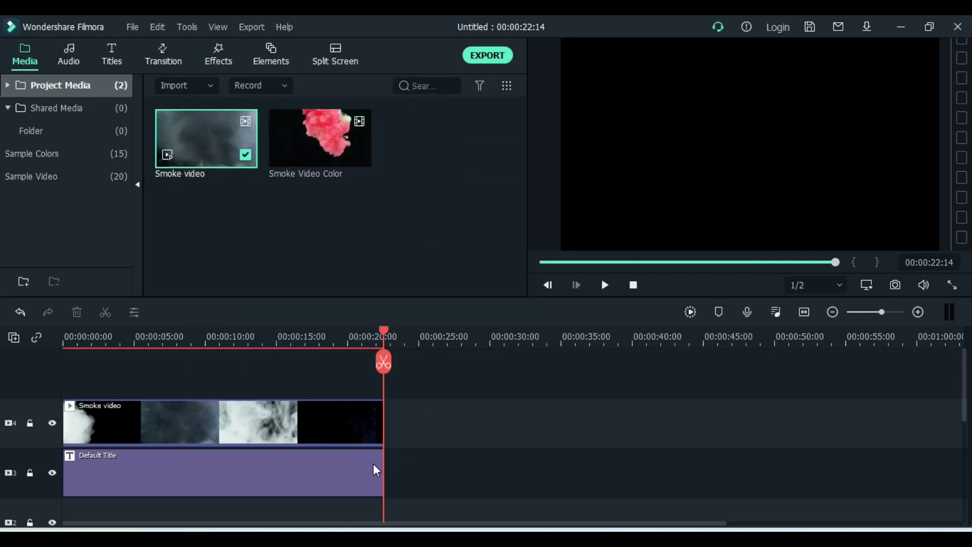
pyautogui.moveTo(412, 408); pyautogui.dragTo(365, 477)
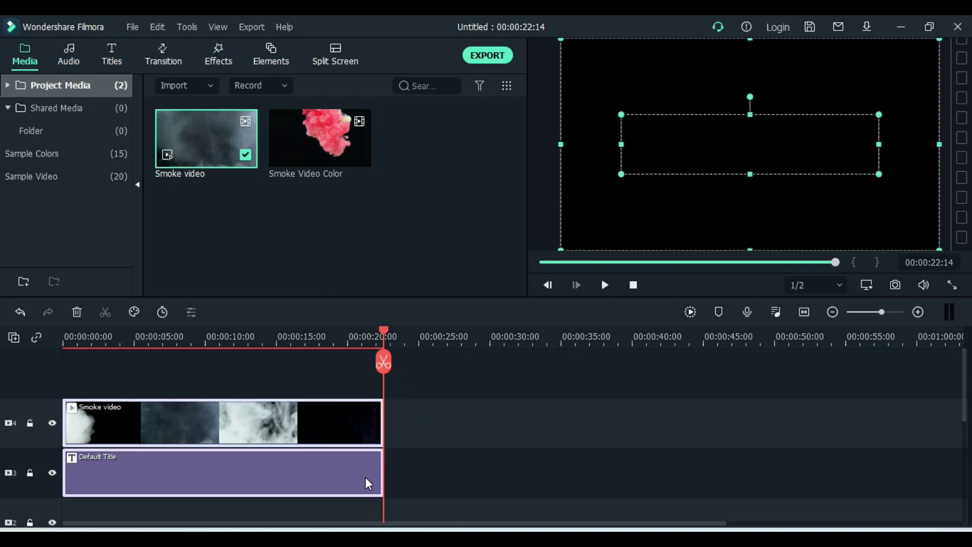
pyautogui.press('Delete')
# - Import the exported Smoke Text 1 video from the Smoke Text Effect folder into the project media
pyautogui.doubleClick(326, 232)
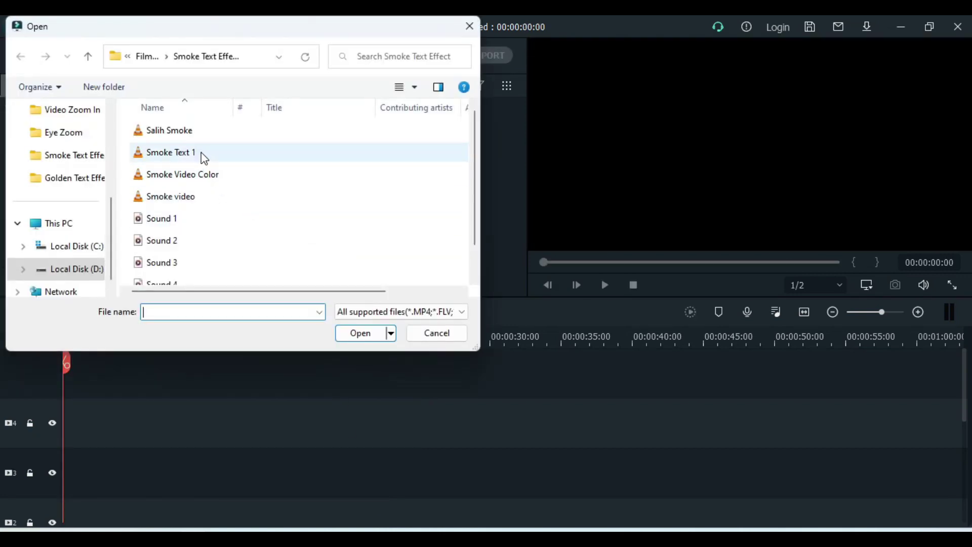
pyautogui.click(202, 152)
pyautogui.click(358, 336)
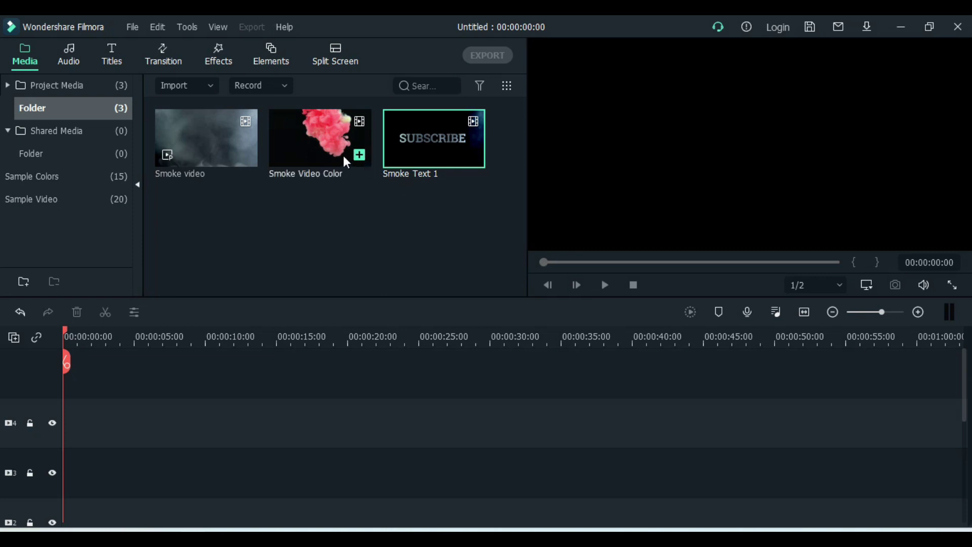
# - Add a Default Title at the start of track 4 and change its text to "ASK AND HAZIR"
pyautogui.click(112, 50)
pyautogui.moveTo(181, 133); pyautogui.dragTo(67, 423)
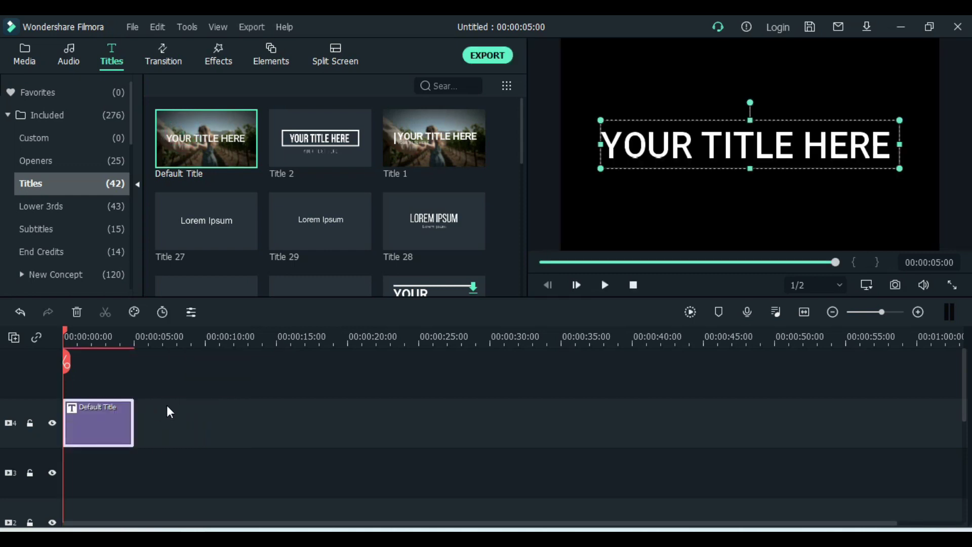
pyautogui.doubleClick(125, 413)
pyautogui.click(343, 160)
pyautogui.moveTo(343, 160); pyautogui.dragTo(259, 155)
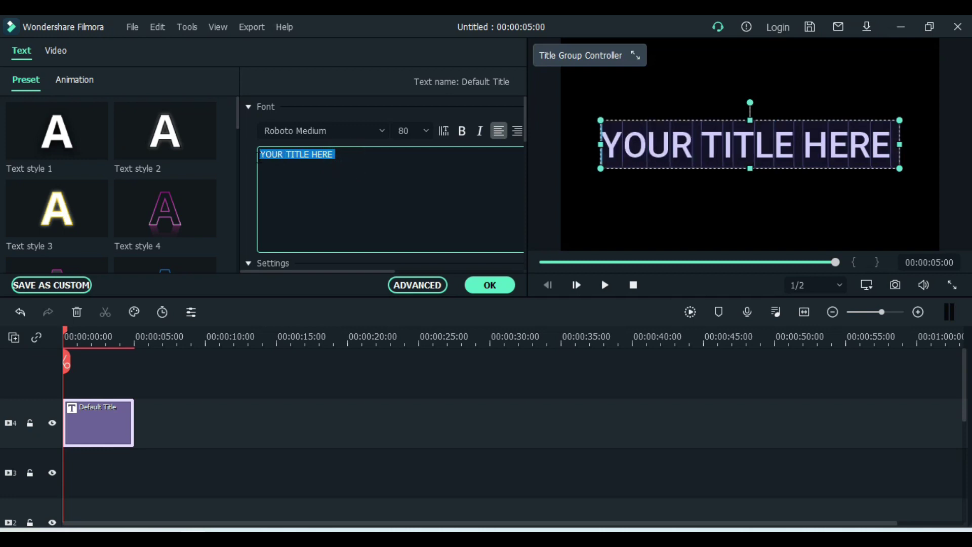
pyautogui.write('ASK')
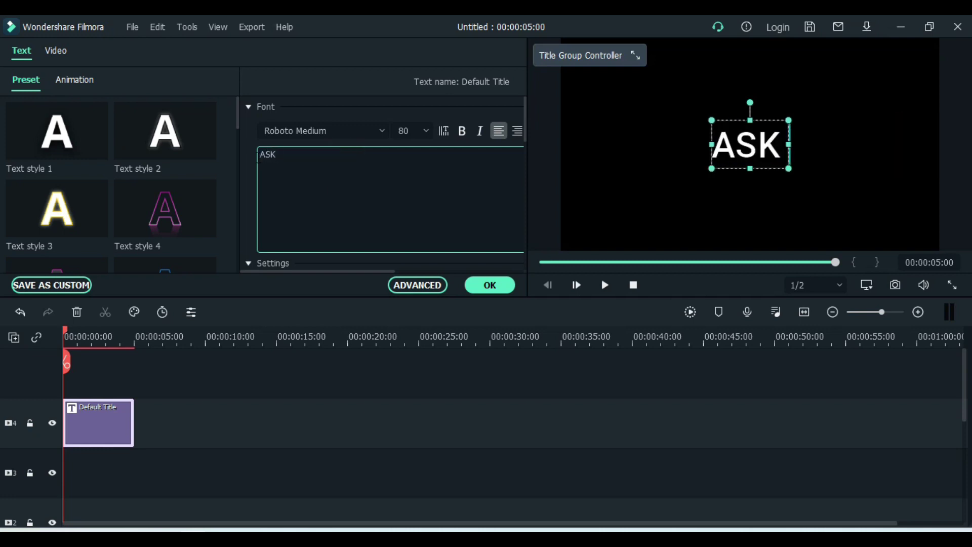
pyautogui.write(' AND HAZIR')
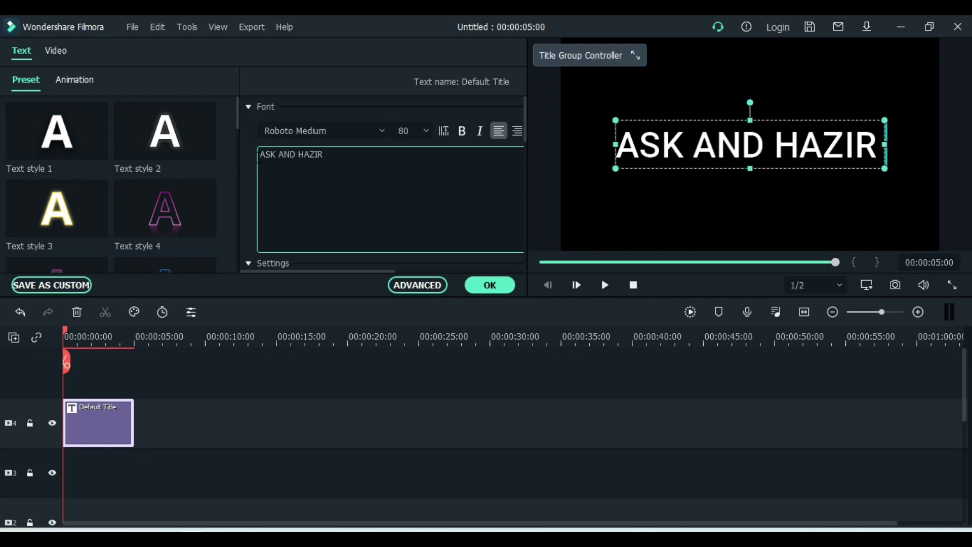
# - Set the title's font to Roboto Slab Bold at size 90 and apply the changes
pyautogui.click(328, 130)
pyautogui.scroll(-3, 329, 130)
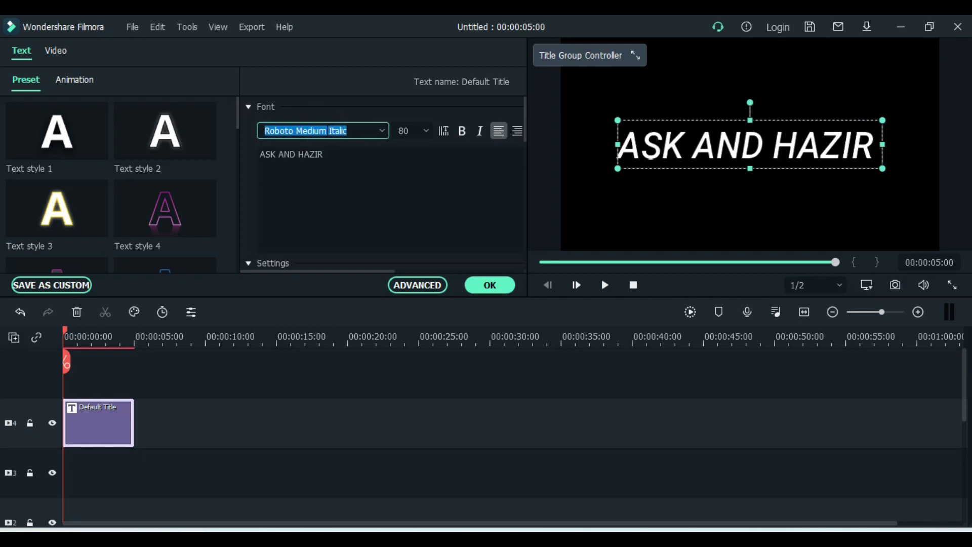
pyautogui.click(414, 130)
pyautogui.write('90')
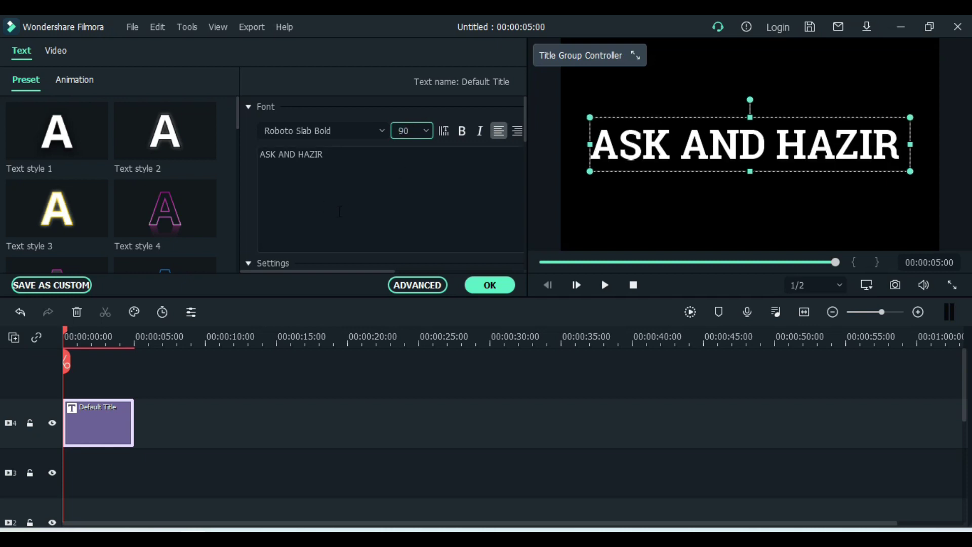
pyautogui.click(493, 289)
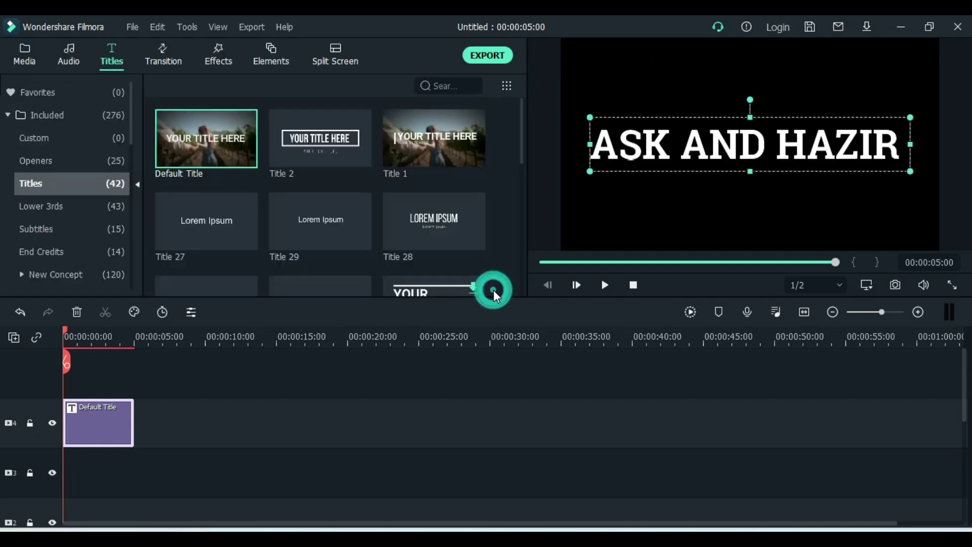
# - Place the Smoke Video Color clip from the project media on the track above the title, starting at 00:00:00:00
pyautogui.click(23, 53)
pyautogui.click(29, 85)
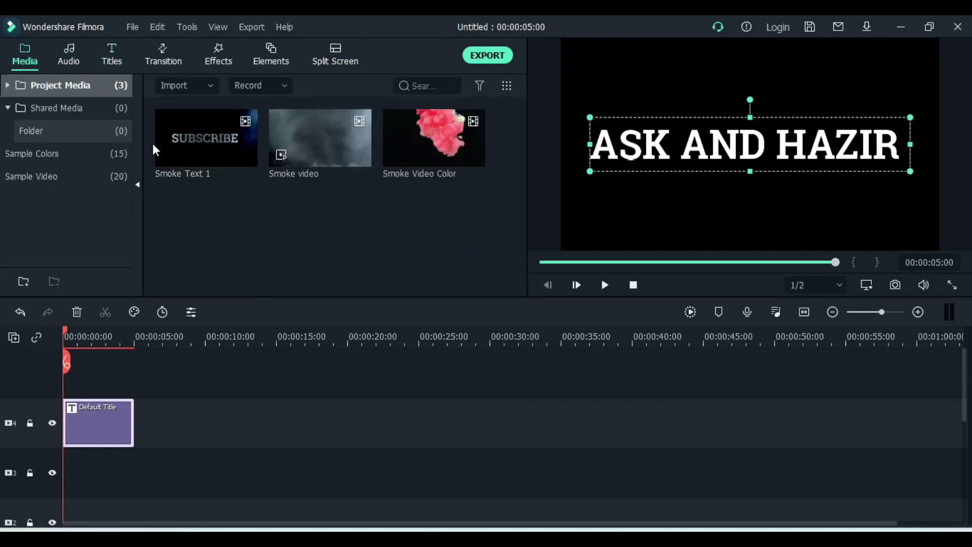
pyautogui.click(413, 147)
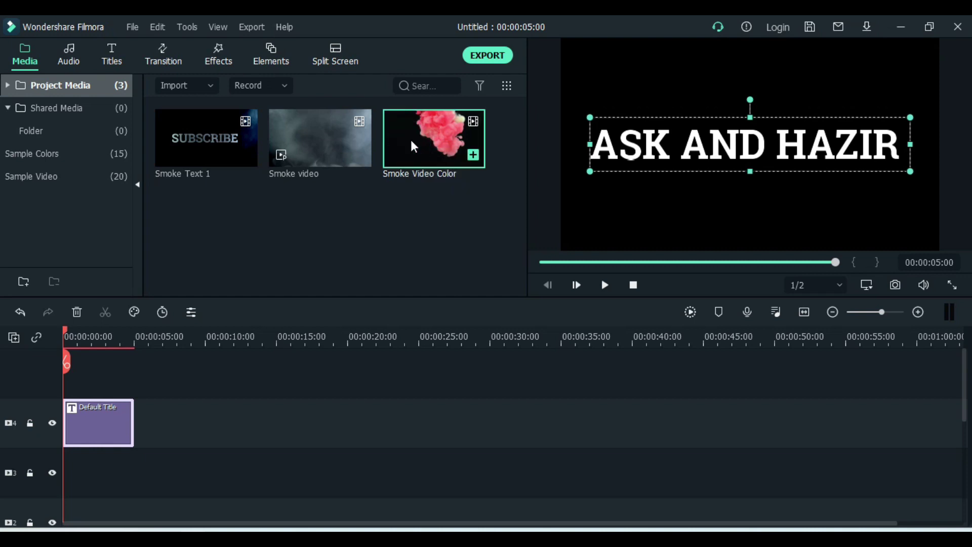
pyautogui.moveTo(411, 140); pyautogui.dragTo(66, 358)
pyautogui.click(610, 301)
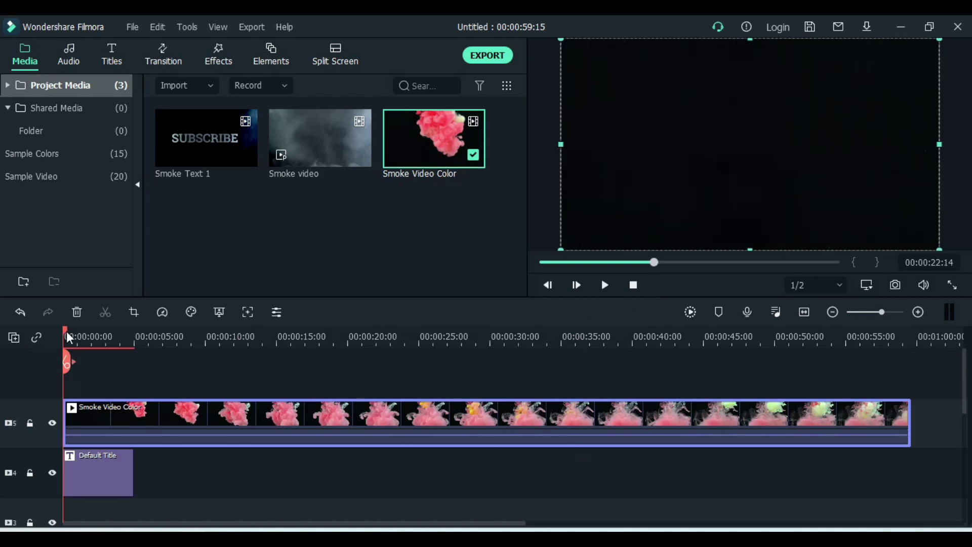
# - Split the Smoke Video Color clip at 00:00:04:07 and delete the part before the cut
pyautogui.moveTo(67, 334); pyautogui.dragTo(124, 326)
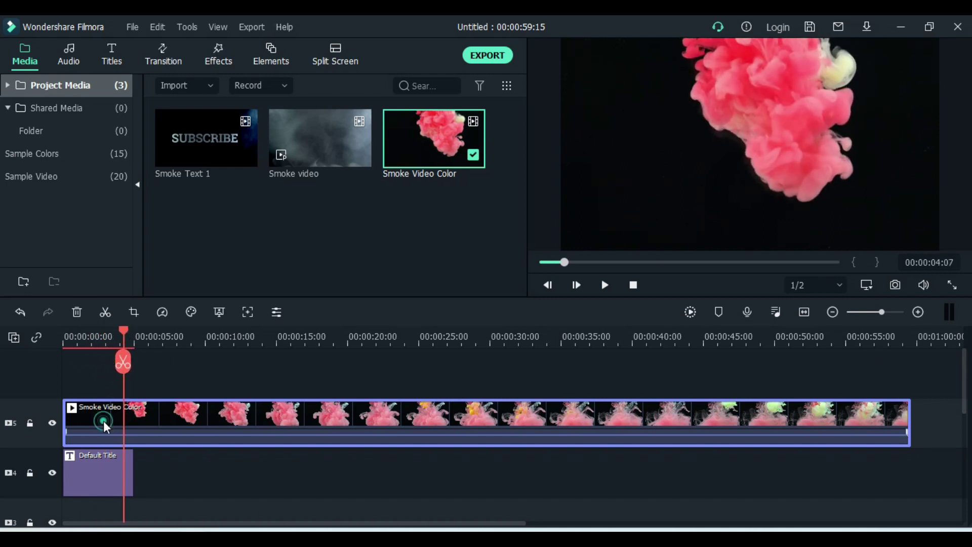
pyautogui.click(107, 313)
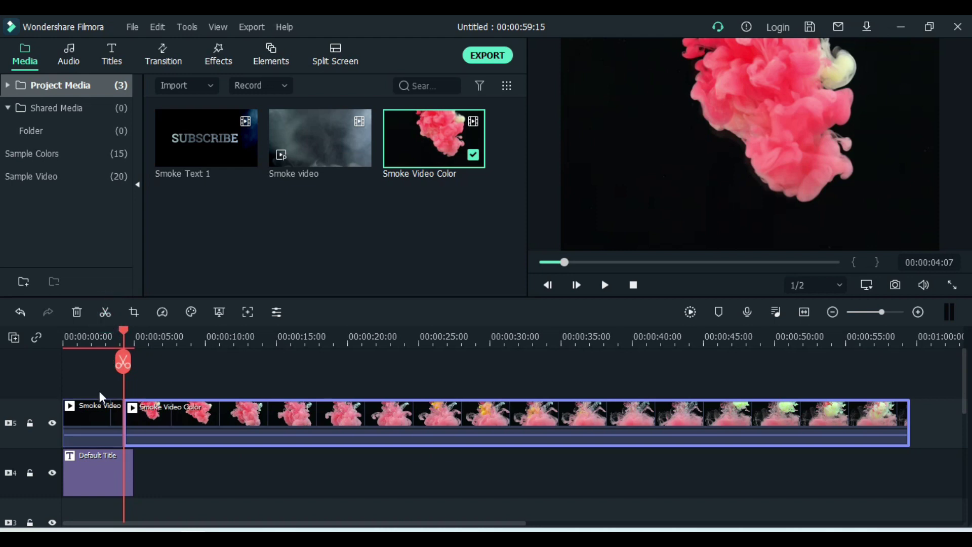
pyautogui.click(90, 424)
pyautogui.press('Delete')
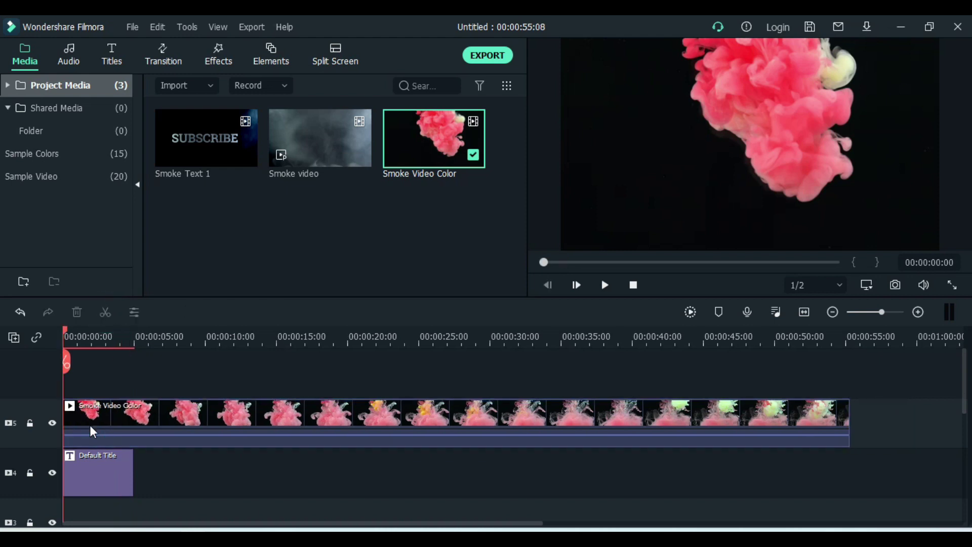
# - Extend the title clip so it ends together with the Smoke Video Color clip
pyautogui.click(116, 461)
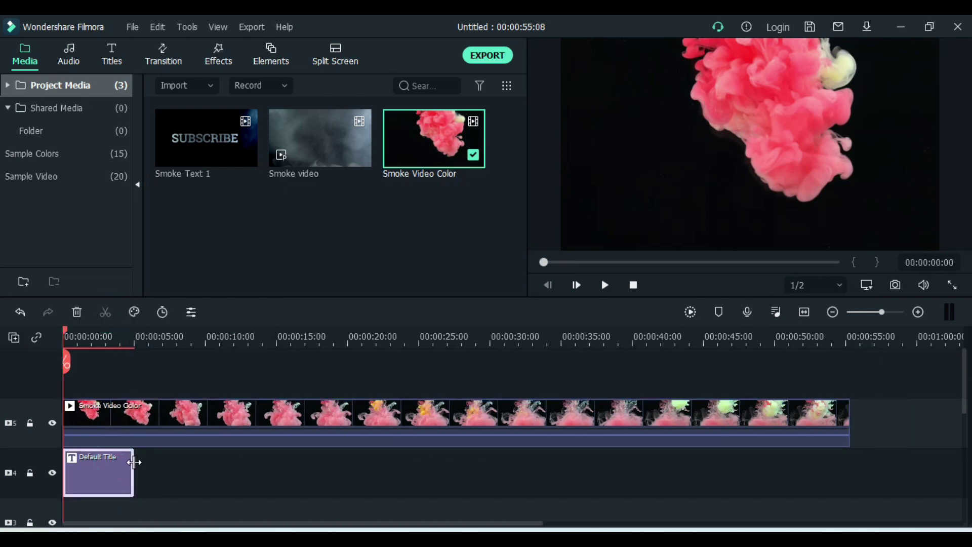
pyautogui.rightClick(133, 462)
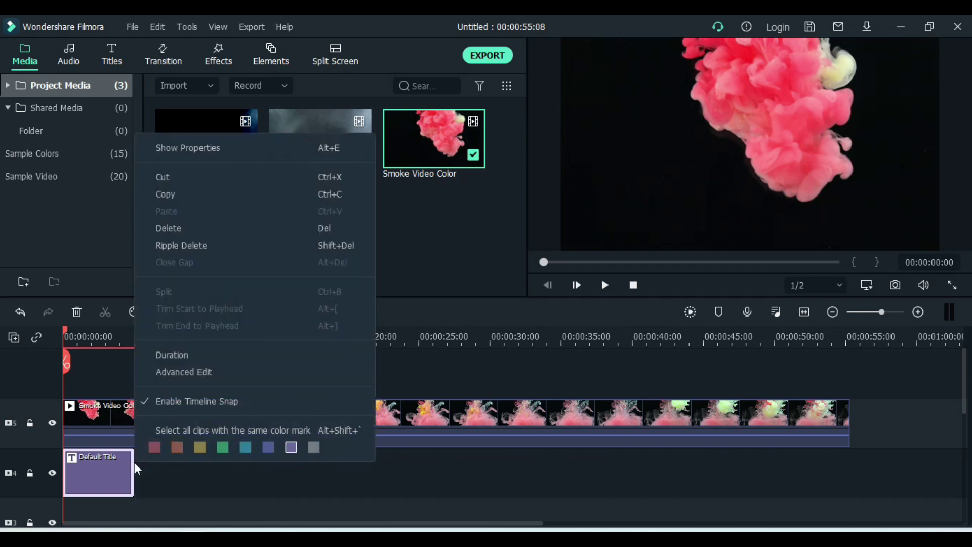
pyautogui.click(131, 467)
pyautogui.moveTo(133, 470); pyautogui.dragTo(848, 450)
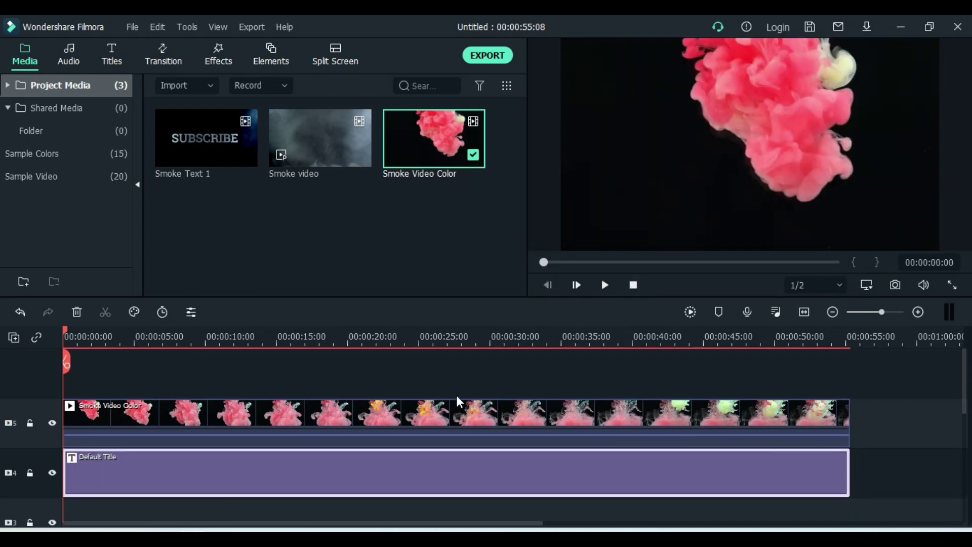
# - Set the Smoke Video Color clip's blending mode to Pin Light, apply it and preview the result
pyautogui.click(208, 410)
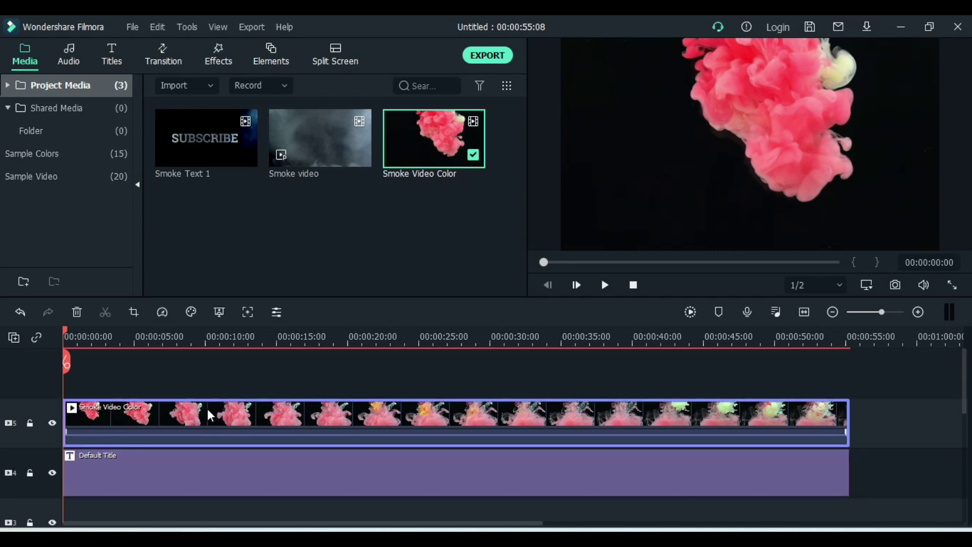
pyautogui.doubleClick(209, 412)
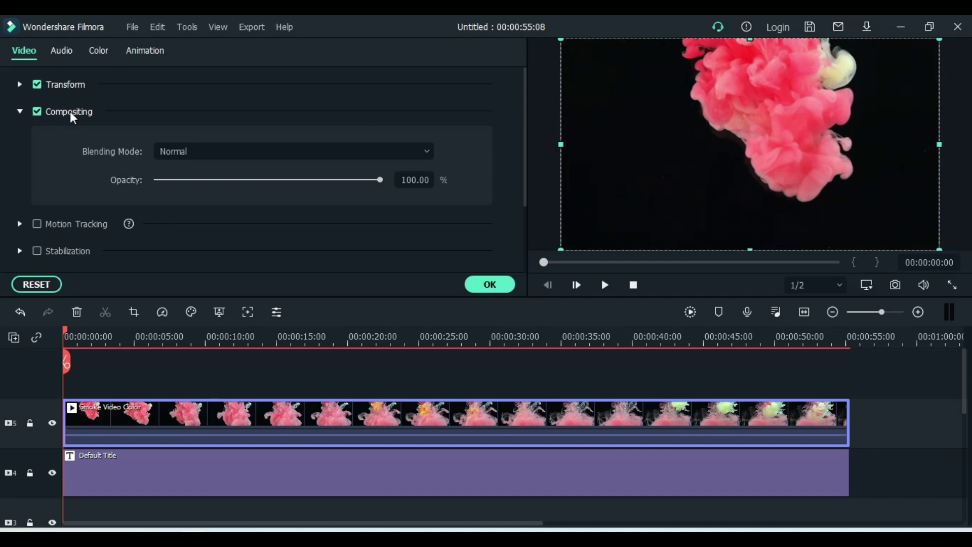
pyautogui.click(194, 154)
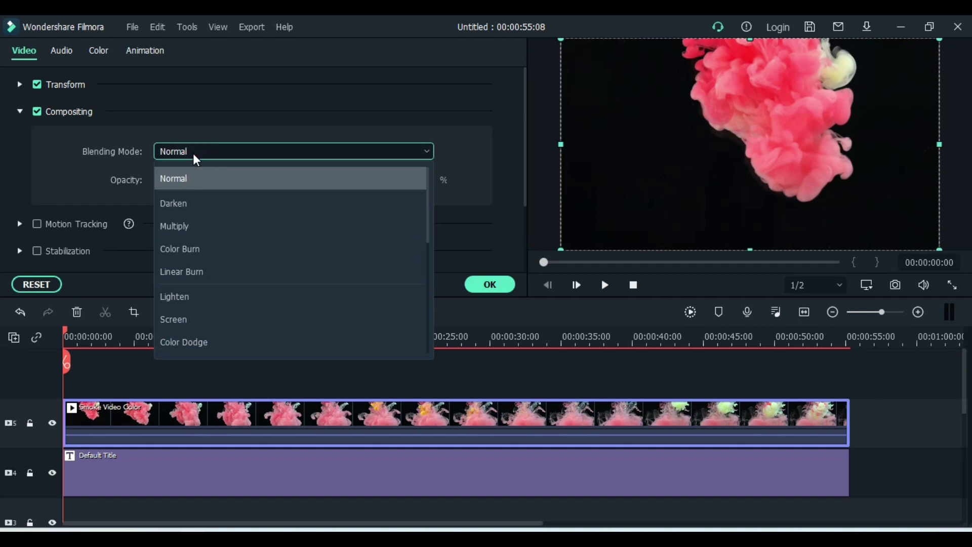
pyautogui.press('Down')
pyautogui.press('Down')
pyautogui.press('Down')
pyautogui.press('Down')
pyautogui.press('Down')
pyautogui.press('Down')
pyautogui.press('Down')
pyautogui.press('Down')
pyautogui.press('Down')
pyautogui.press('Down')
pyautogui.press('Down')
pyautogui.press('Down')
pyautogui.press('Down')
pyautogui.press('Down')
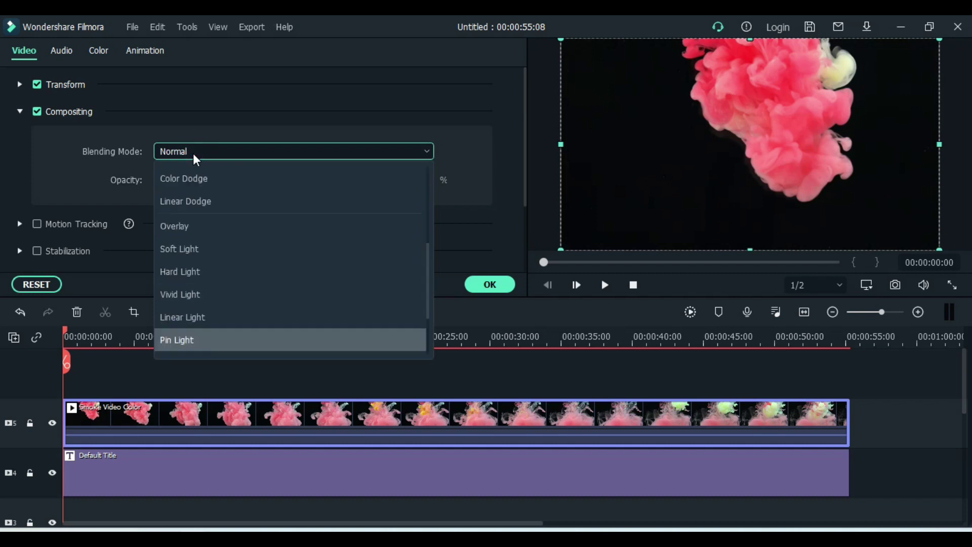
pyautogui.click(238, 344)
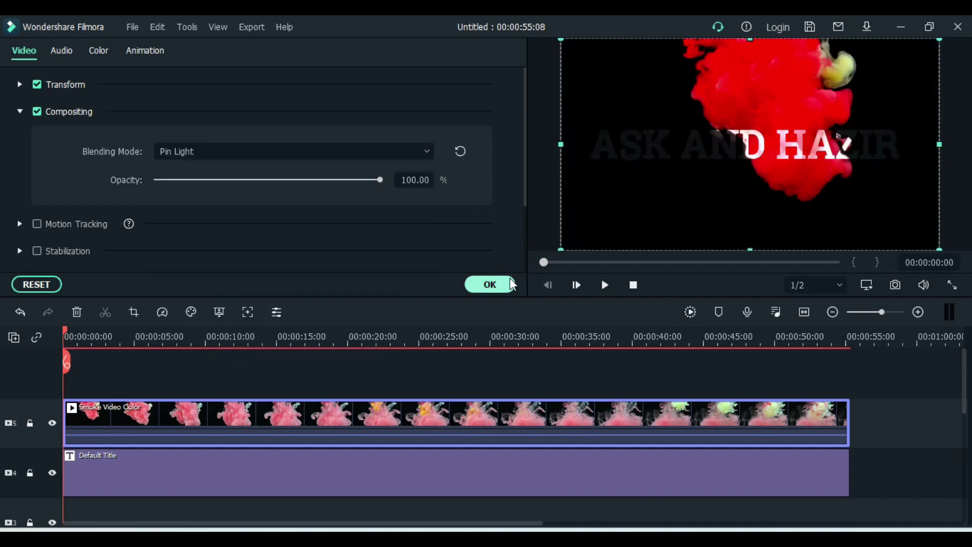
pyautogui.click(490, 284)
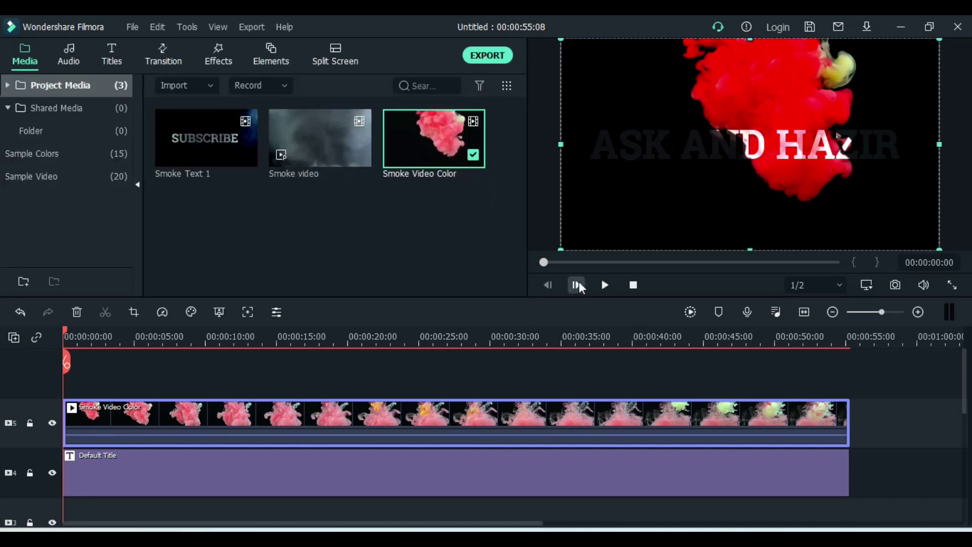
pyautogui.click(605, 286)
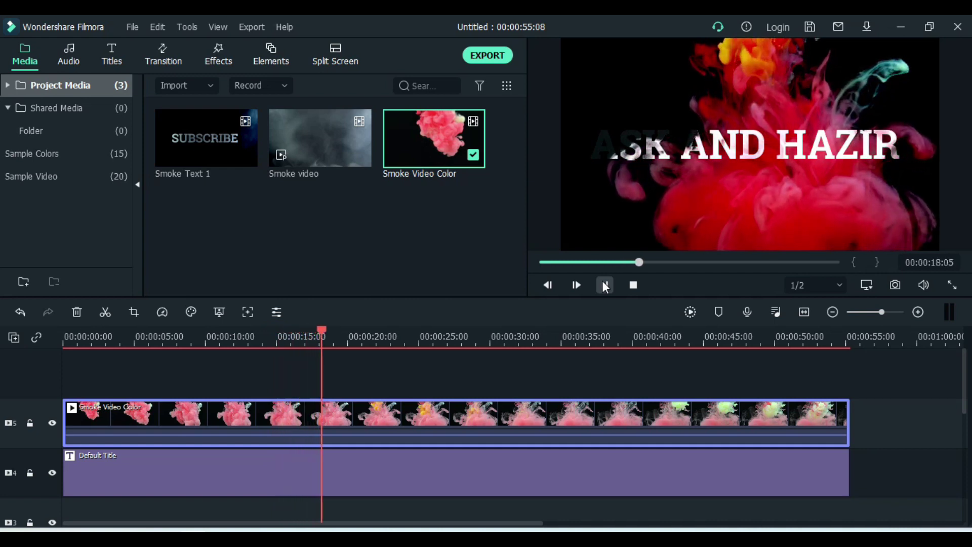
pyautogui.click(605, 285)
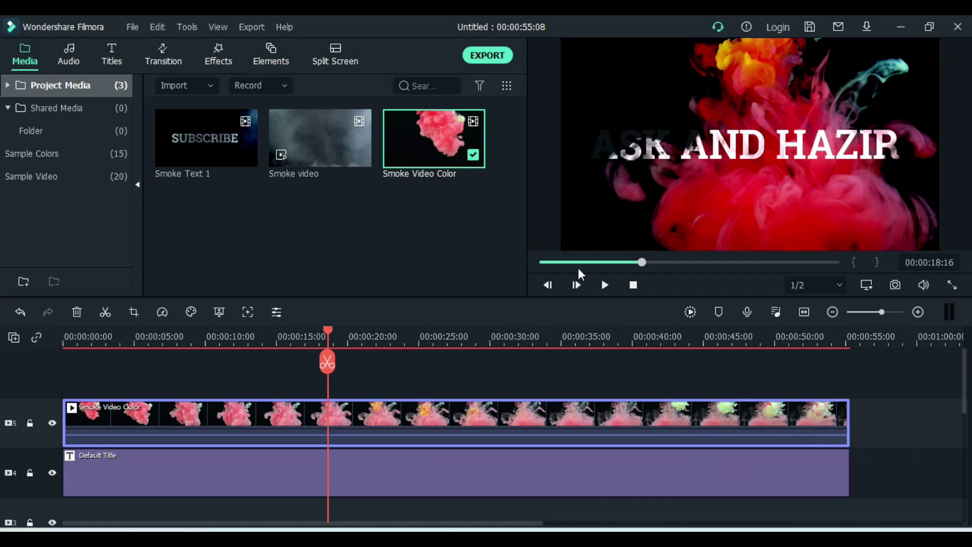
# - Open the export settings for the project and name the output file "Smoke Text 2"
pyautogui.click(478, 54)
pyautogui.tripleClick(489, 123)
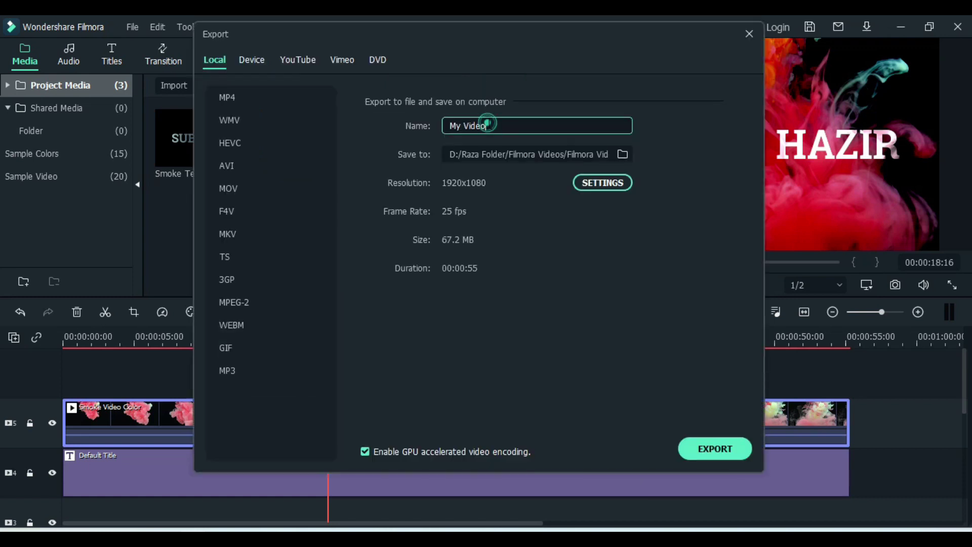
pyautogui.write('s')
pyautogui.press('BackSpace')
pyautogui.press('BackSpace')
pyautogui.press('BackSpace')
pyautogui.press('BackSpace')
pyautogui.press('BackSpace')
# - Choose the Smoke Text Effect folder inside Filmora Video as the save location, export the video and close the export window
pyautogui.click(618, 150)
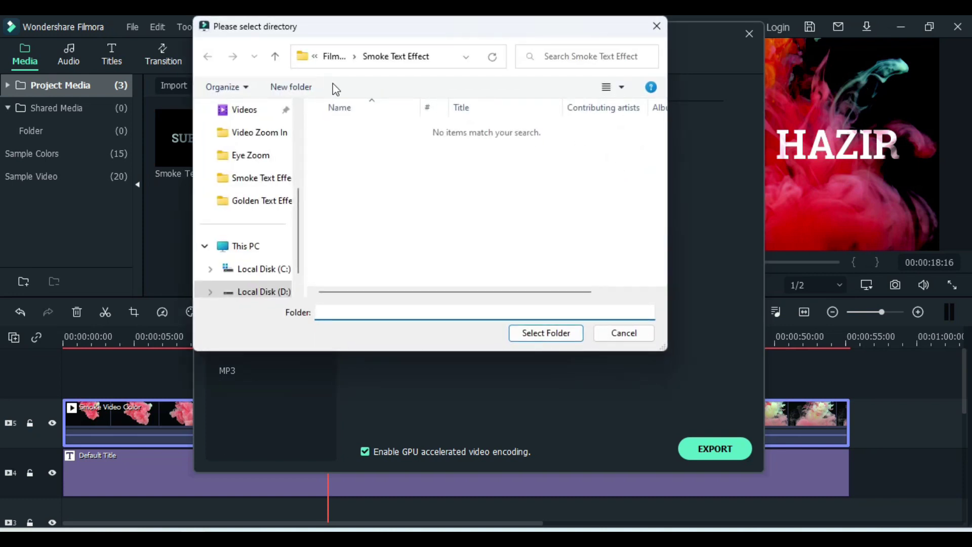
pyautogui.click(332, 56)
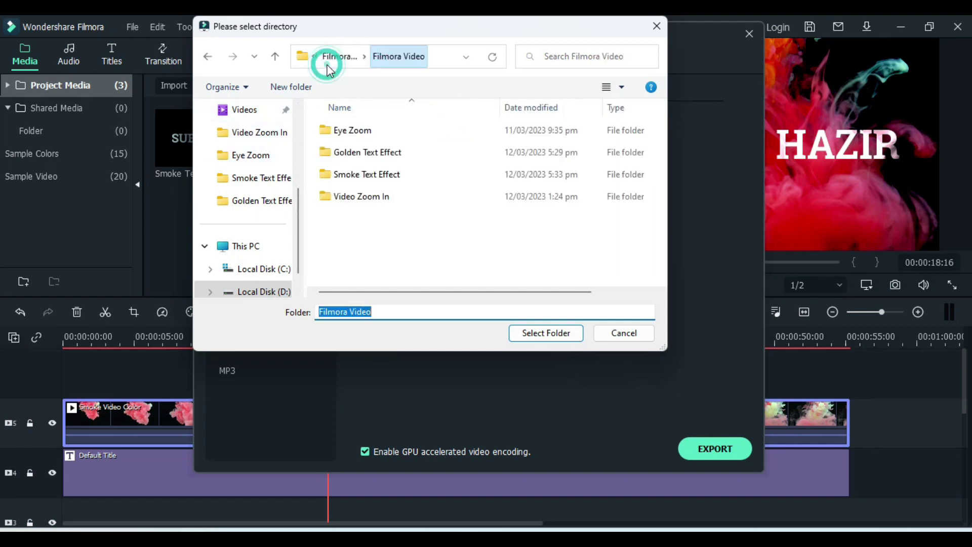
pyautogui.click(375, 174)
pyautogui.click(537, 334)
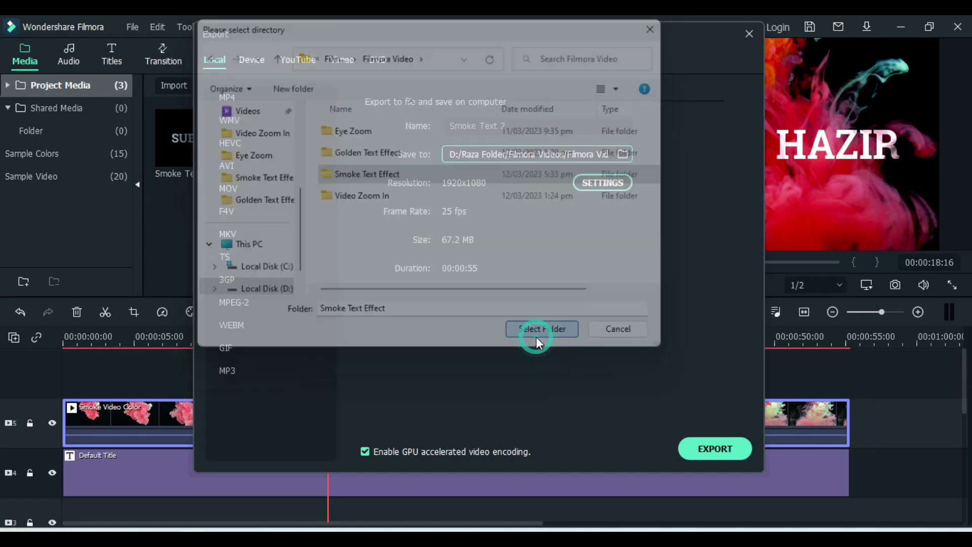
pyautogui.click(721, 456)
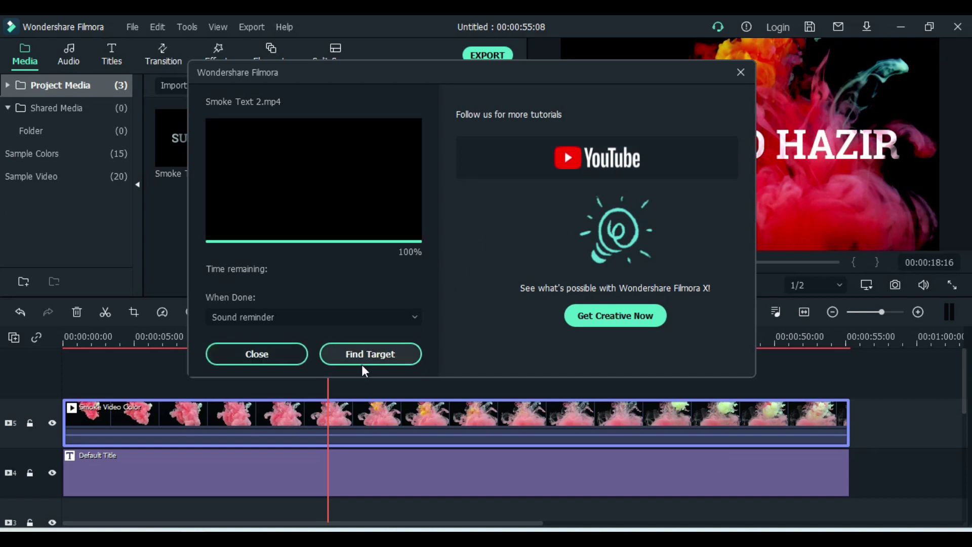
pyautogui.click(739, 72)
# - Clear the smoke and title clips from the timeline and import the exported Smoke Text 2 video from the Smoke Text Effect folder
pyautogui.moveTo(878, 408); pyautogui.dragTo(837, 473)
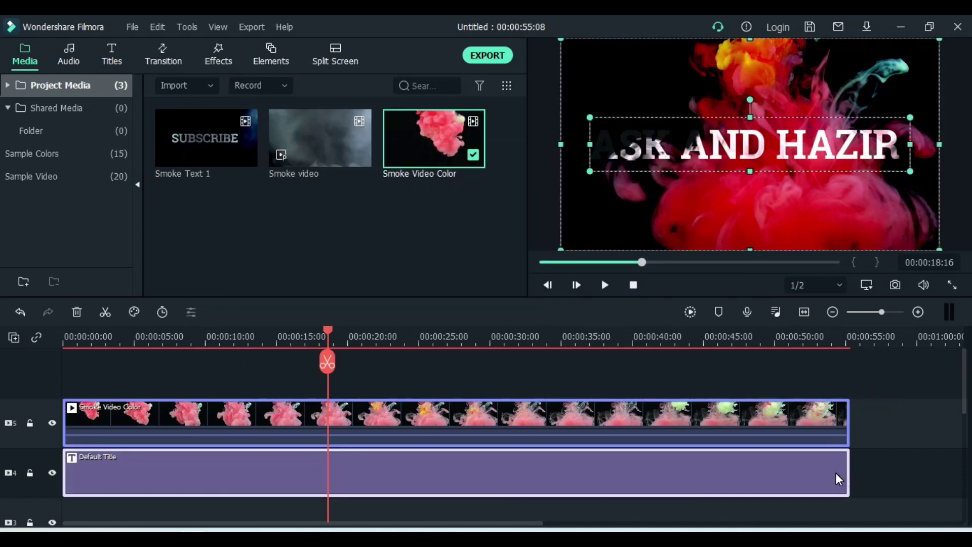
pyautogui.press('Delete')
pyautogui.doubleClick(373, 210)
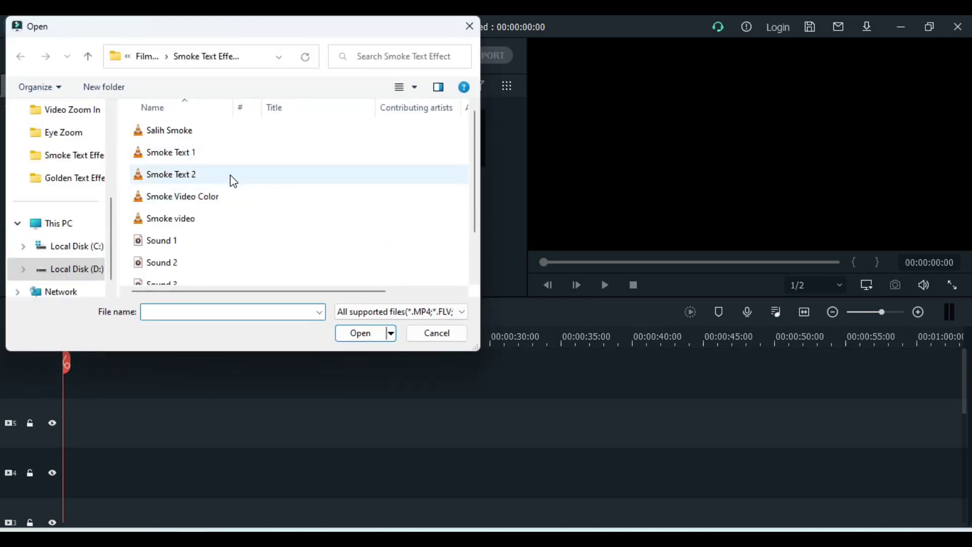
pyautogui.click(231, 176)
pyautogui.click(350, 332)
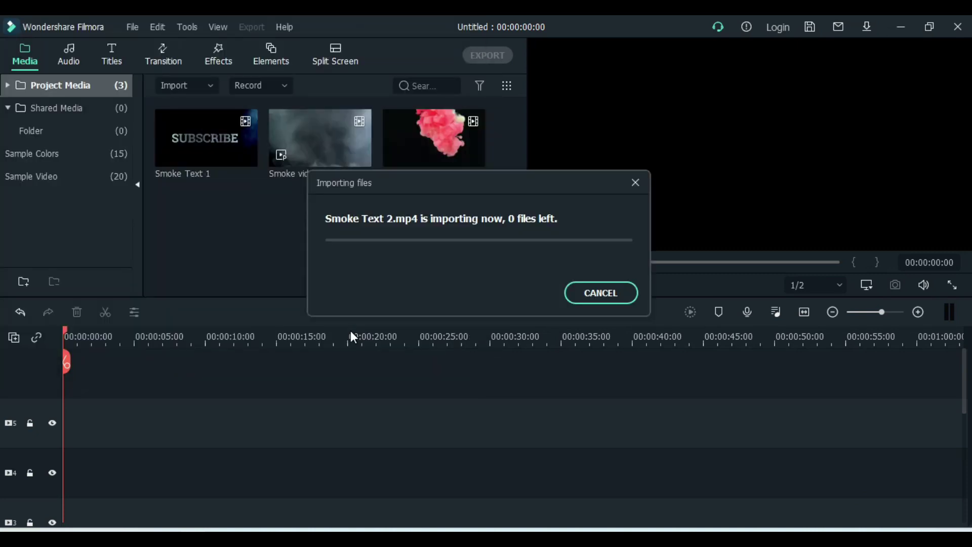
# - Place Smoke Text 1 at the start of track 5 and Smoke Text 2 directly behind it
pyautogui.click(322, 153)
pyautogui.moveTo(172, 148); pyautogui.dragTo(66, 411)
pyautogui.moveTo(200, 245); pyautogui.dragTo(393, 408)
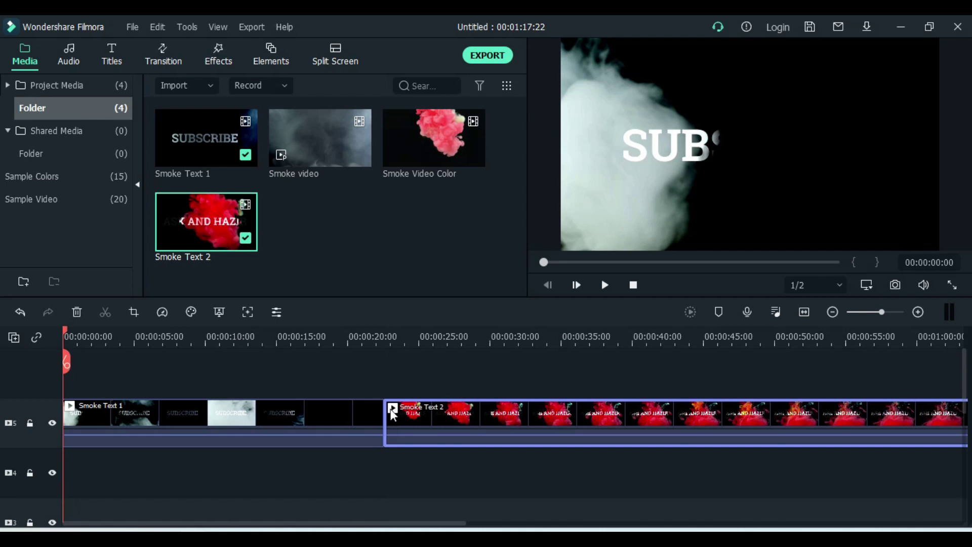
# - Set the custom speed of the Smoke Text 1 clip on track 5 to 5.00x with Ripple Edit enabled
pyautogui.rightClick(303, 424)
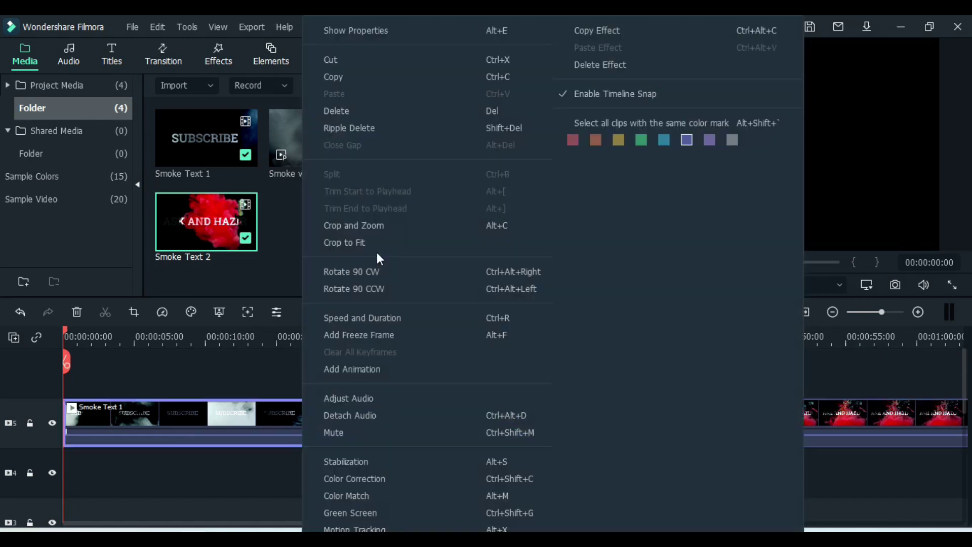
pyautogui.click(374, 317)
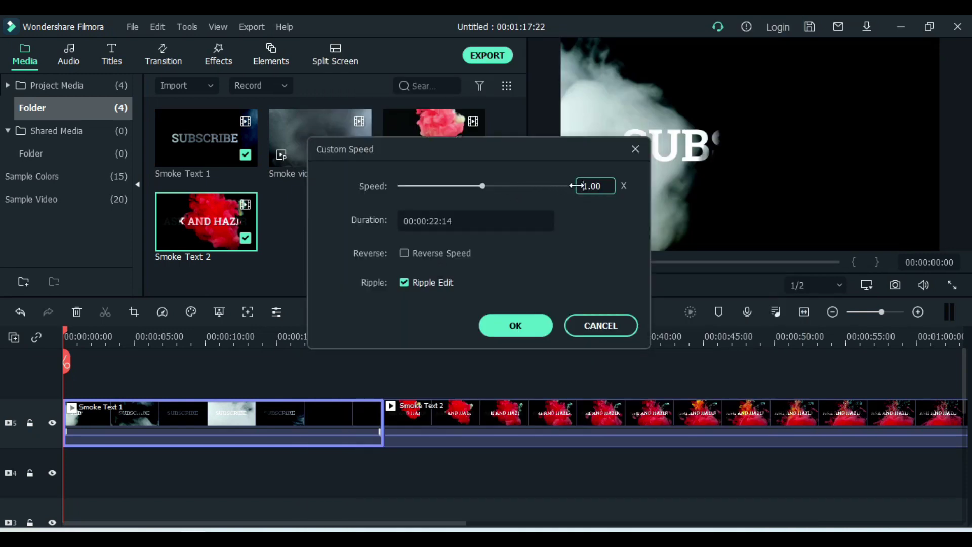
pyautogui.write('5')
pyautogui.press('Delete')
pyautogui.click(531, 320)
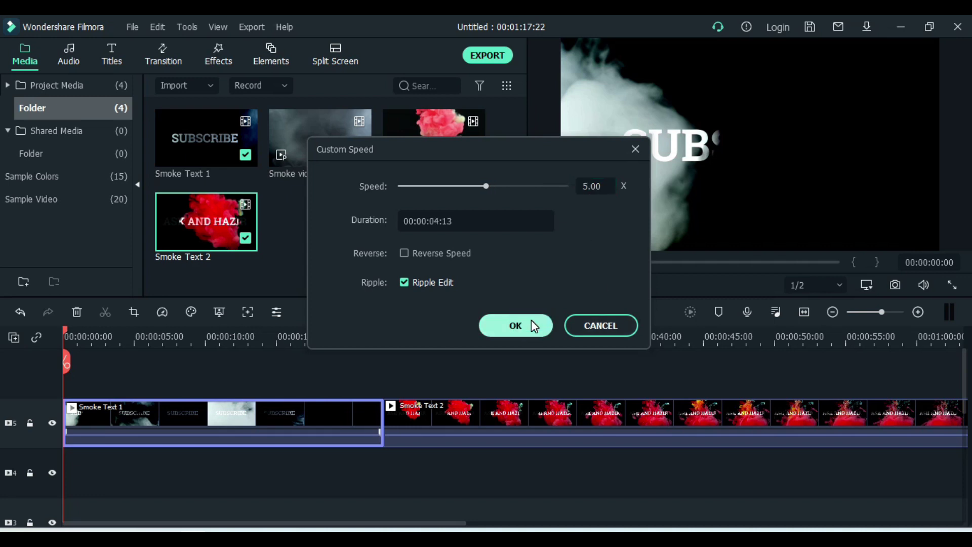
# - Set the custom speed of the Smoke Text 2 clip to 5.00x with Ripple Edit enabled and play the timeline from the start
pyautogui.rightClick(458, 402)
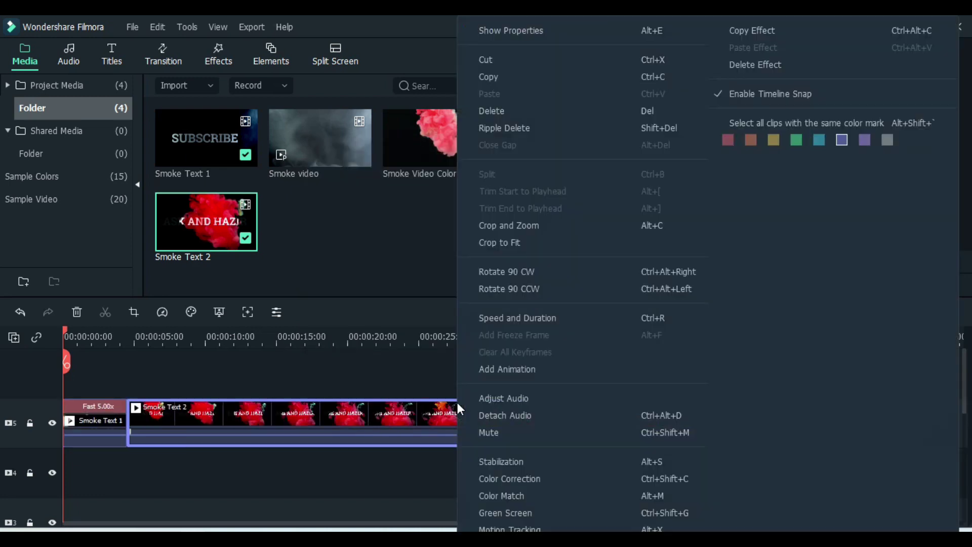
pyautogui.click(509, 315)
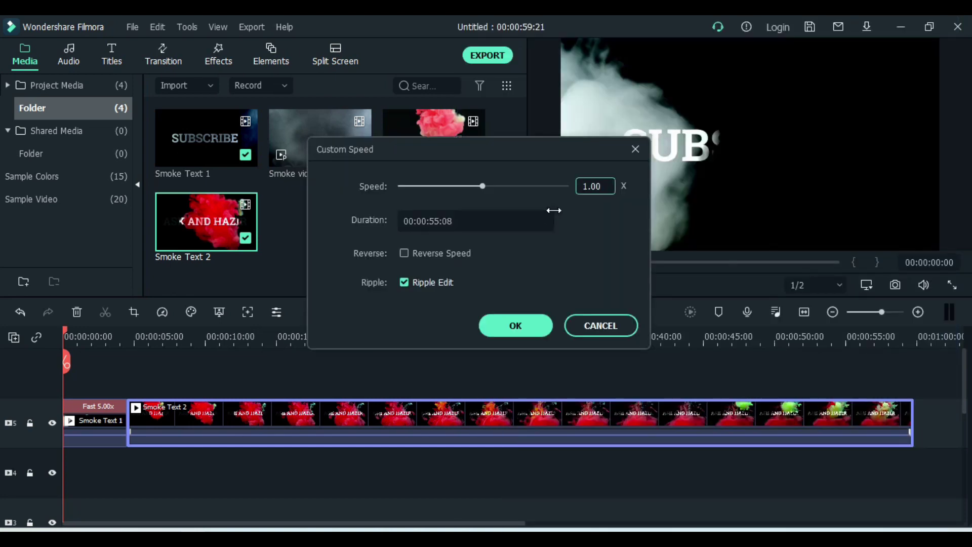
pyautogui.write('5')
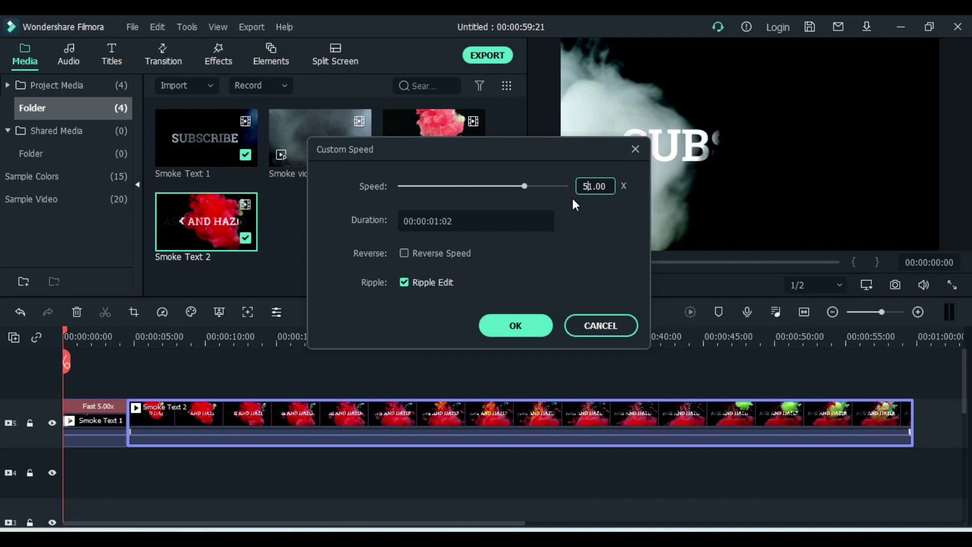
pyautogui.press('Delete')
pyautogui.click(517, 335)
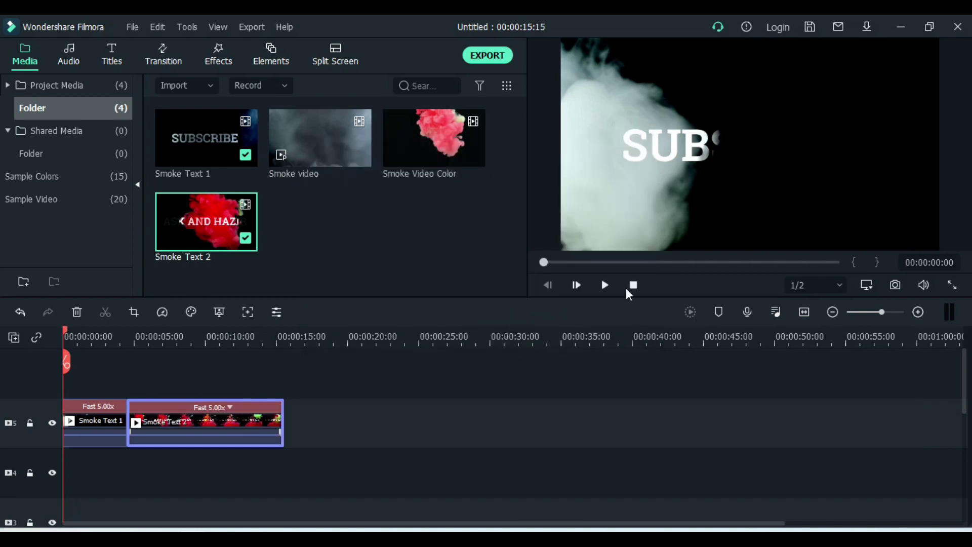
pyautogui.click(606, 286)
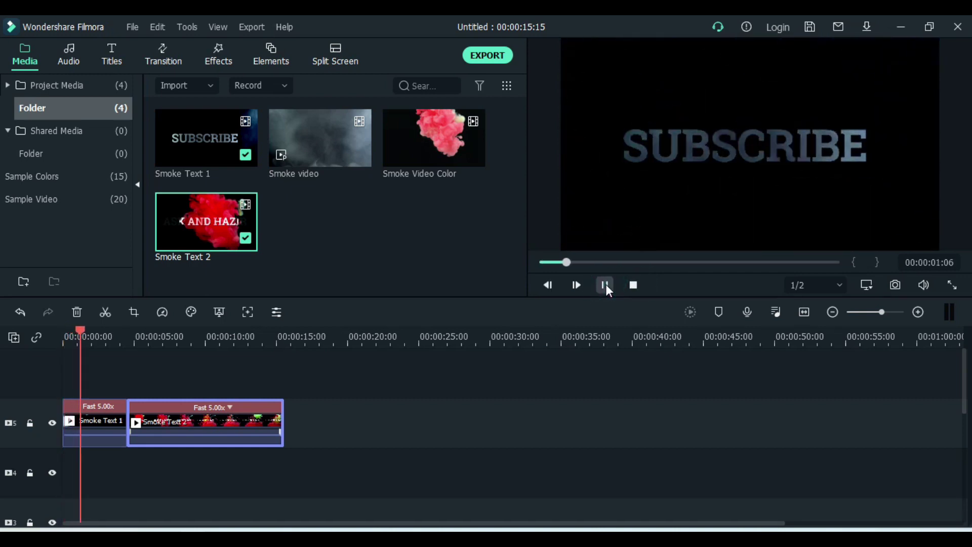